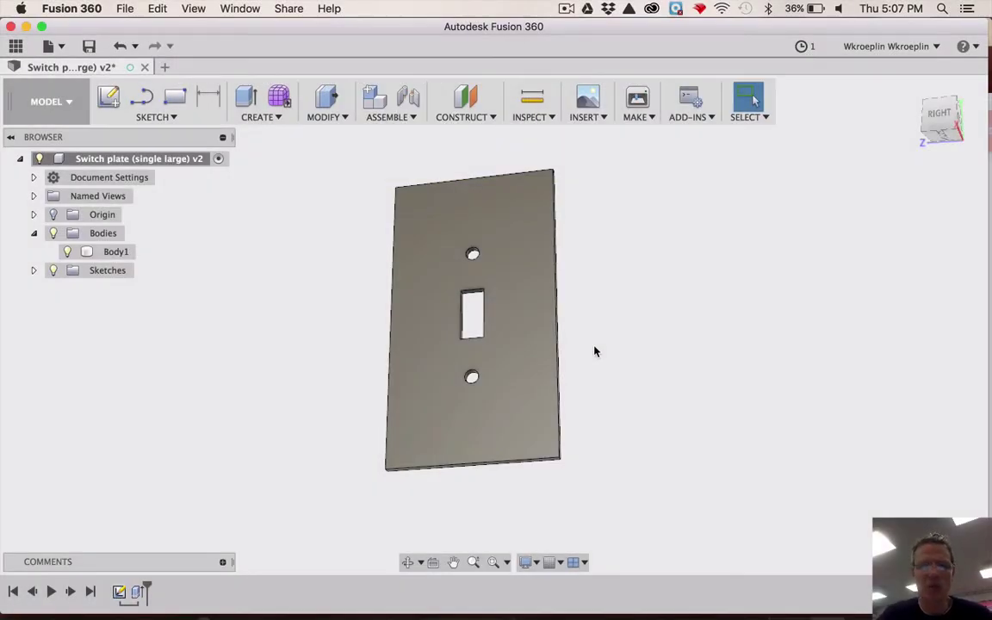
- Inspect the finished switch plate model, then start a new blank design
{"action": "scroll", "coordinate": [594, 351], "scroll_direction": "right", "scroll_amount": 5, "text": "shift"}
{"action": "scroll", "coordinate": [594, 351], "scroll_direction": "left", "scroll_amount": 5, "text": "shift"}
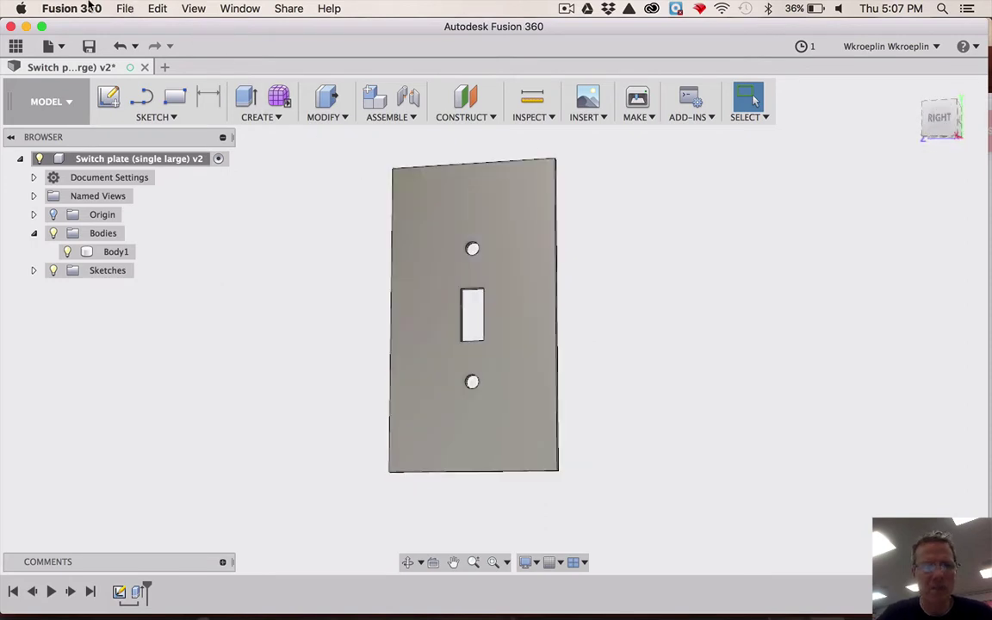
{"action": "left_click", "coordinate": [50, 46]}
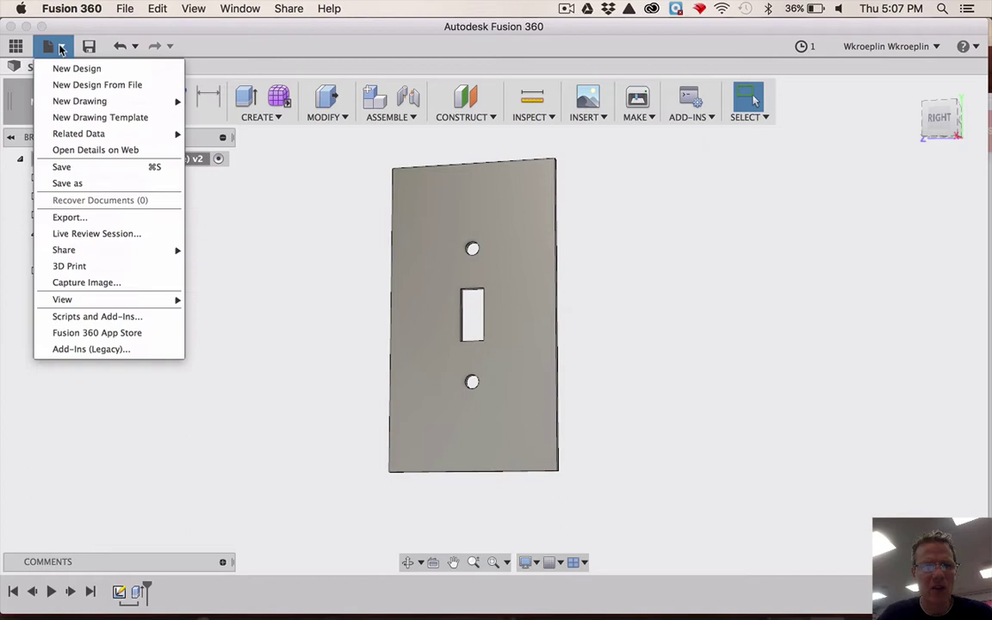
{"action": "left_click", "coordinate": [75, 69]}
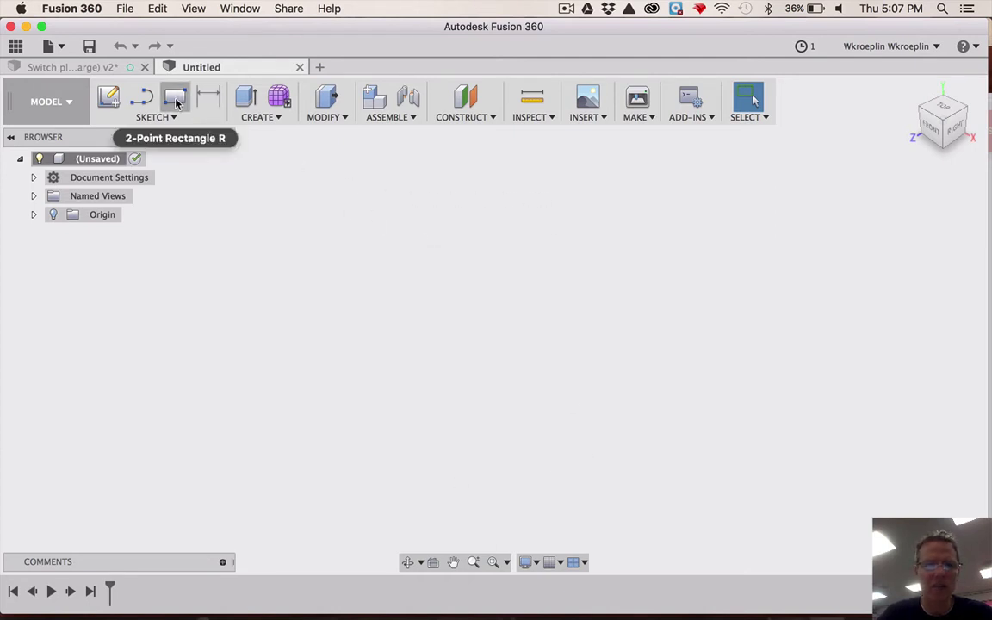
- Pick the 2-Point Rectangle tool and start the sketch on a vertical origin plane
{"action": "left_click", "coordinate": [162, 120]}
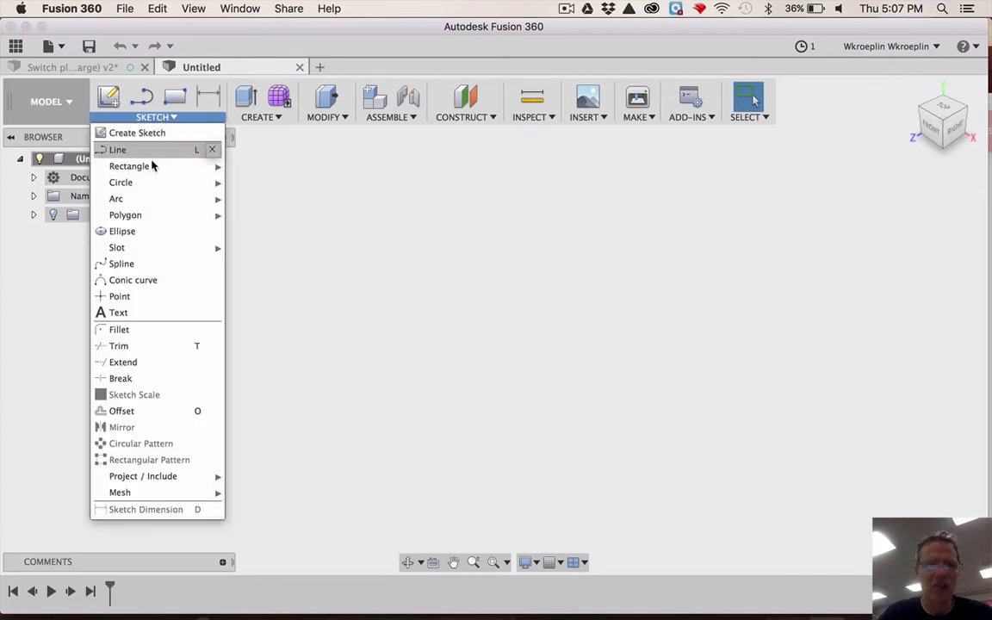
{"action": "mouse_move", "coordinate": [151, 172]}
{"action": "left_click", "coordinate": [250, 168]}
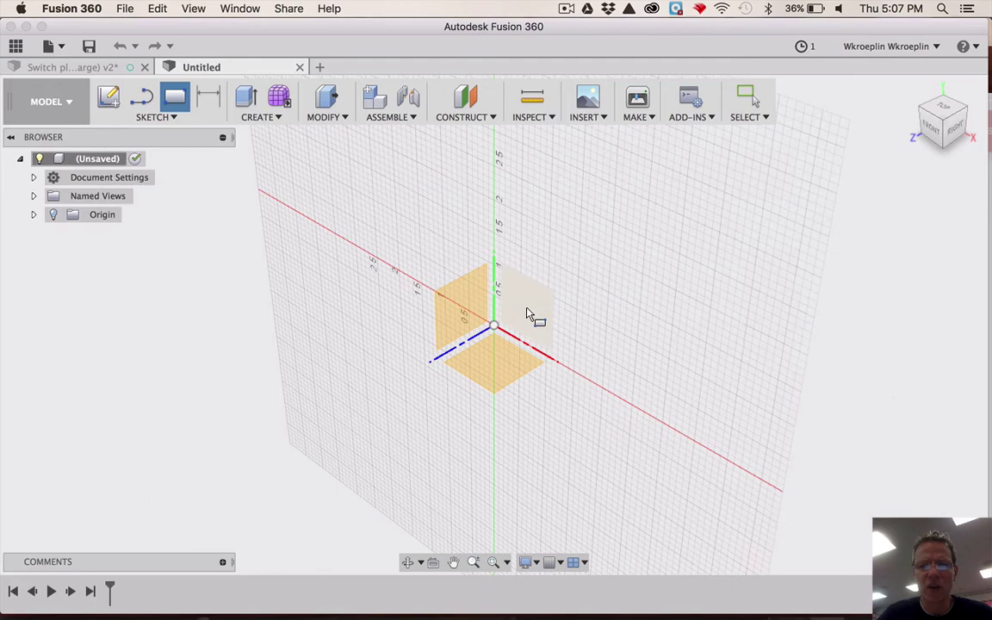
{"action": "left_click", "coordinate": [462, 306]}
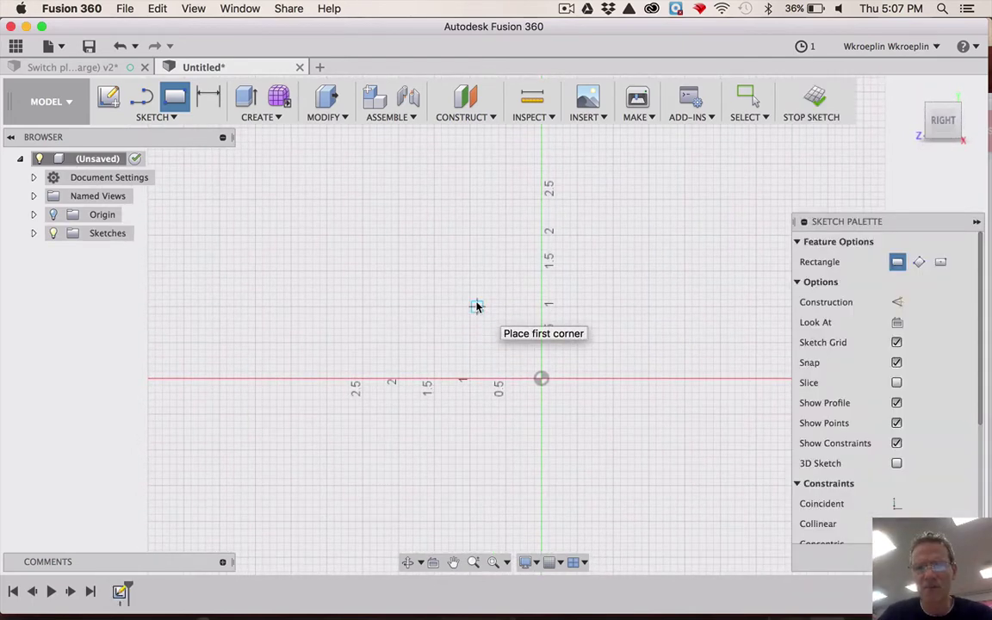
- Draw a 3 by 5.5 inch rectangle anchored at the origin
{"action": "left_click", "coordinate": [543, 378]}
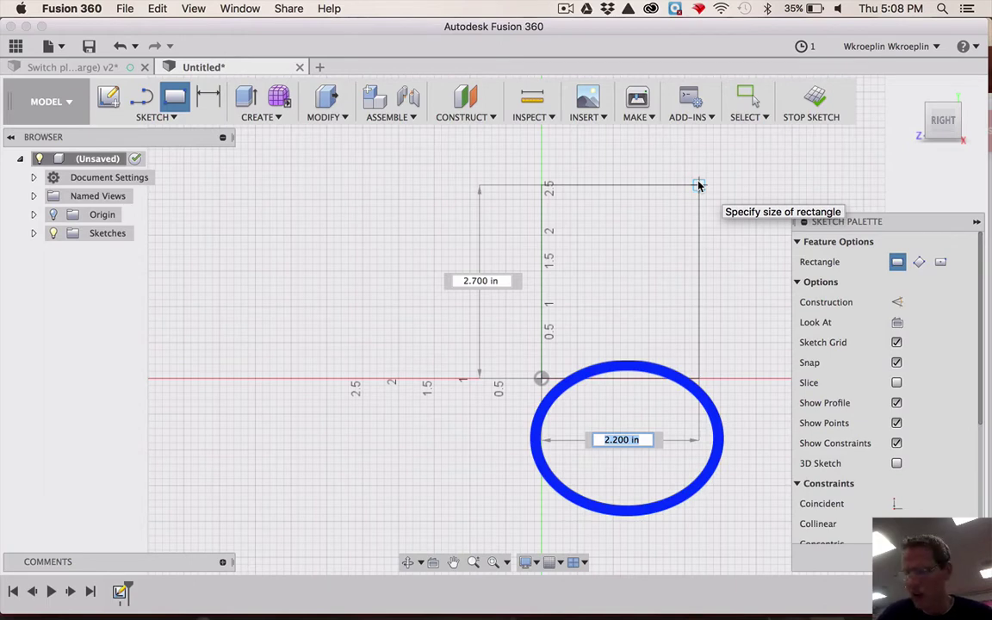
{"action": "type", "text": "3"}
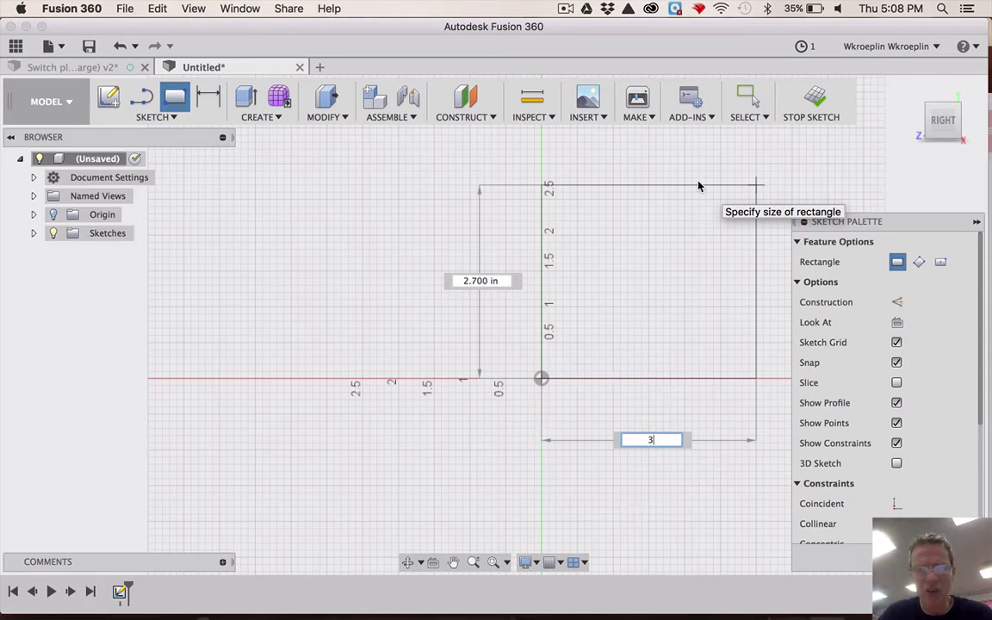
{"action": "key", "text": "Tab"}
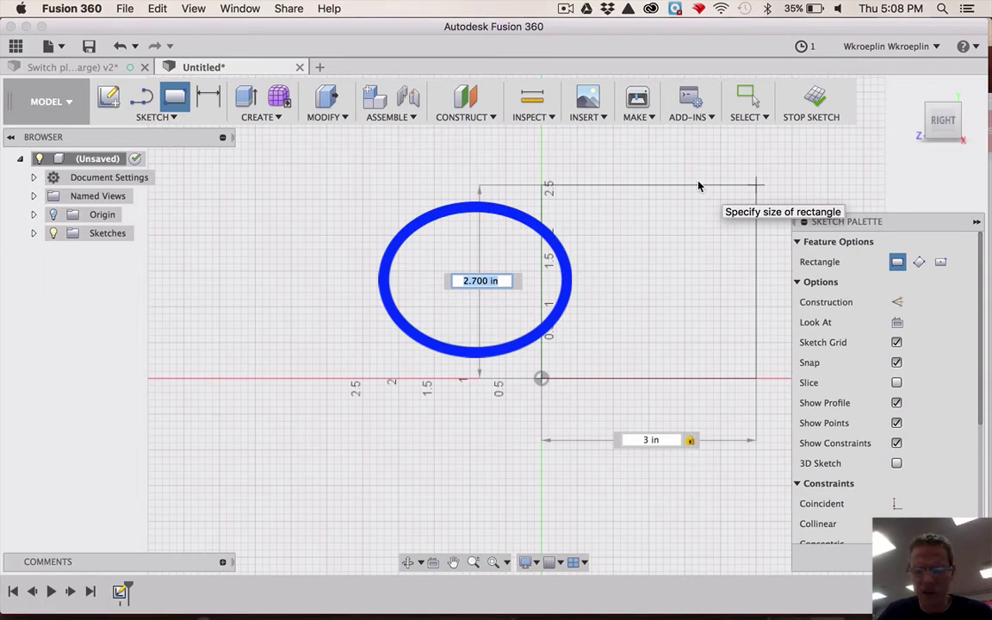
{"action": "type", "text": "5."}
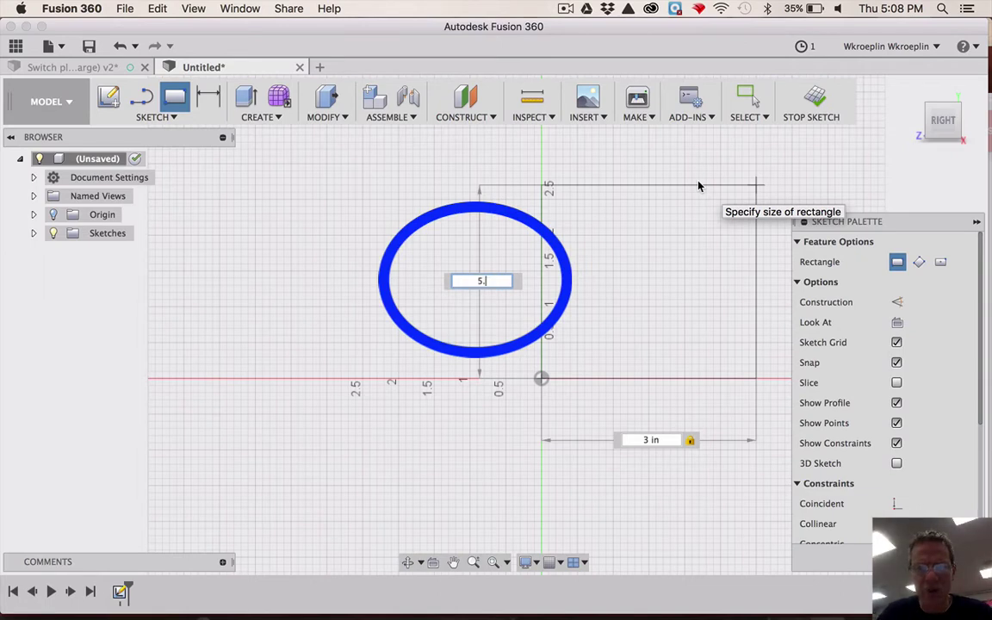
{"action": "type", "text": "5"}
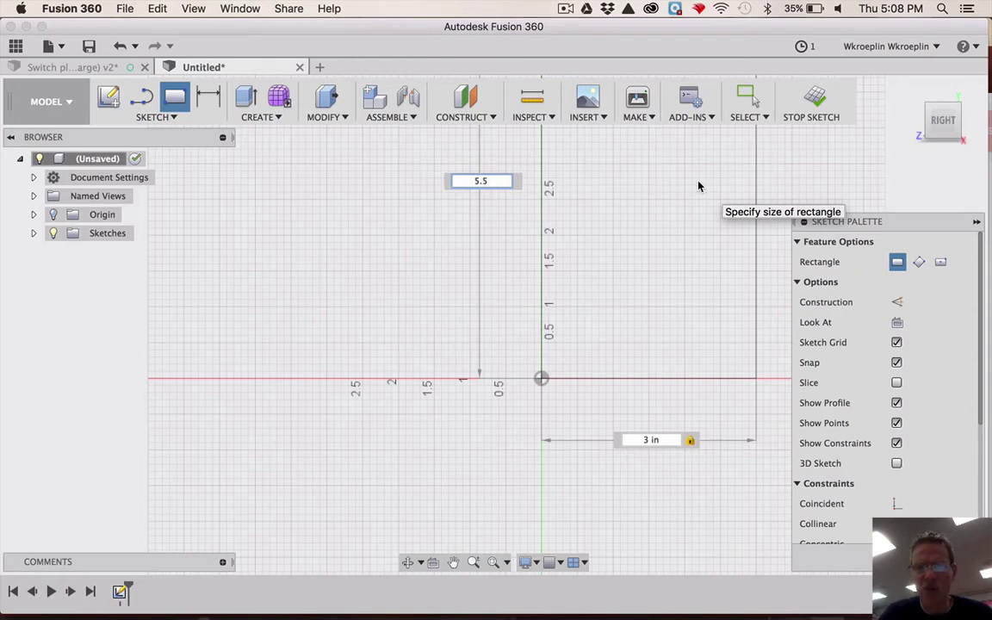
{"action": "key", "text": "Return"}
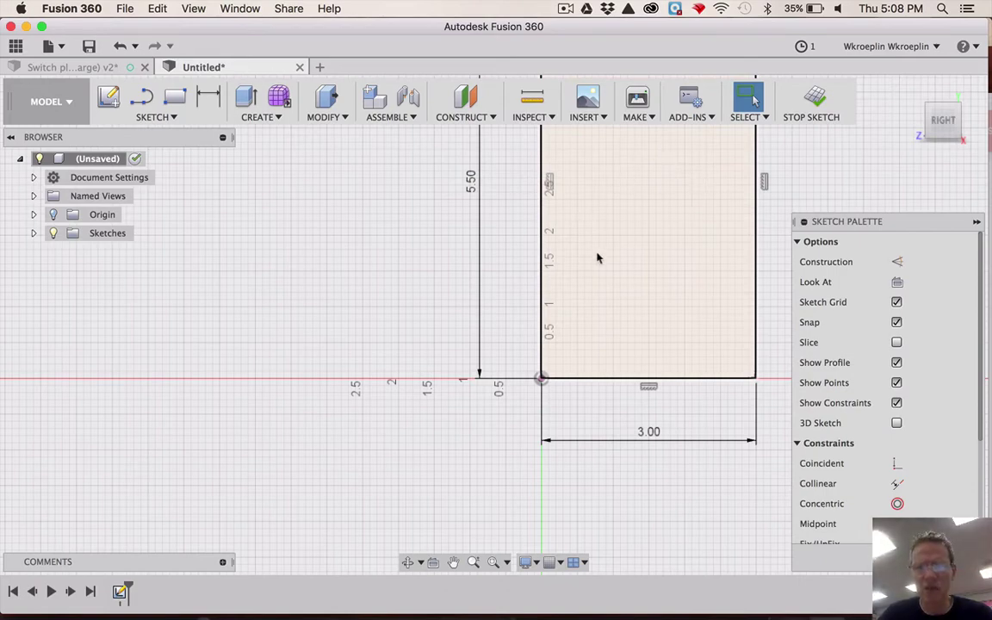
{"action": "left_click", "coordinate": [493, 564]}
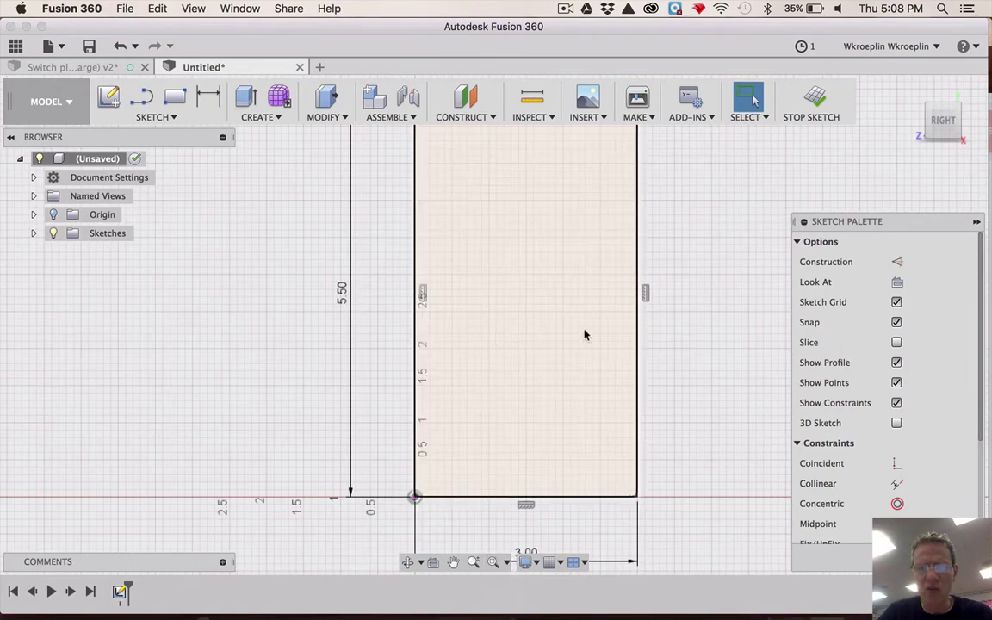
{"action": "scroll", "coordinate": [684, 343], "scroll_direction": "down", "scroll_amount": 3}
{"action": "scroll", "coordinate": [684, 344], "scroll_direction": "up", "scroll_amount": 3}
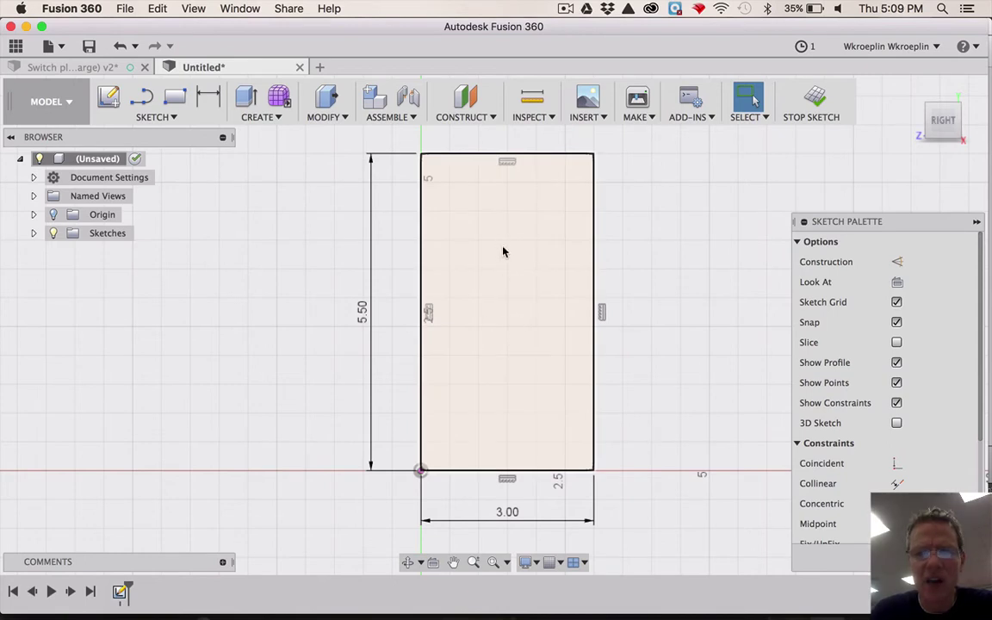
{"action": "left_click", "coordinate": [86, 67]}
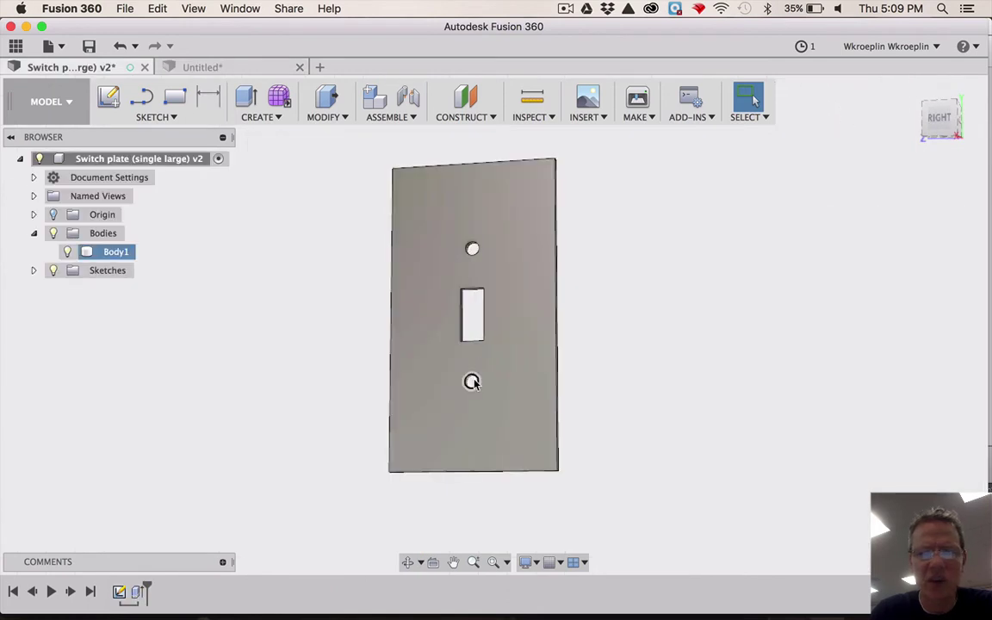
{"action": "left_click", "coordinate": [217, 71]}
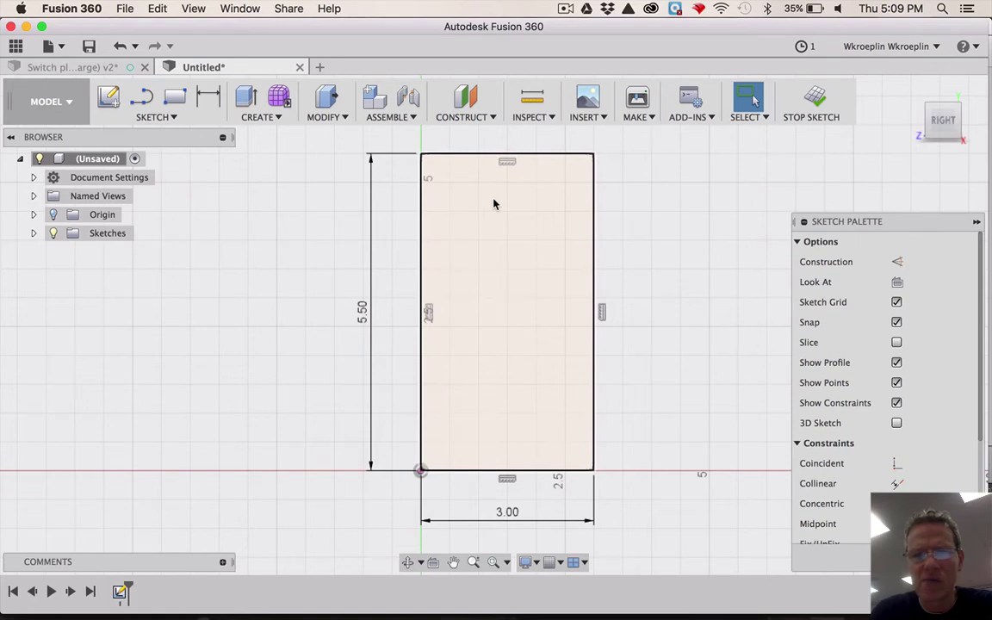
- Draw a small upright 2-point rectangle inside the plate outline for the toggle opening
{"action": "left_click", "coordinate": [164, 117]}
{"action": "mouse_move", "coordinate": [160, 168]}
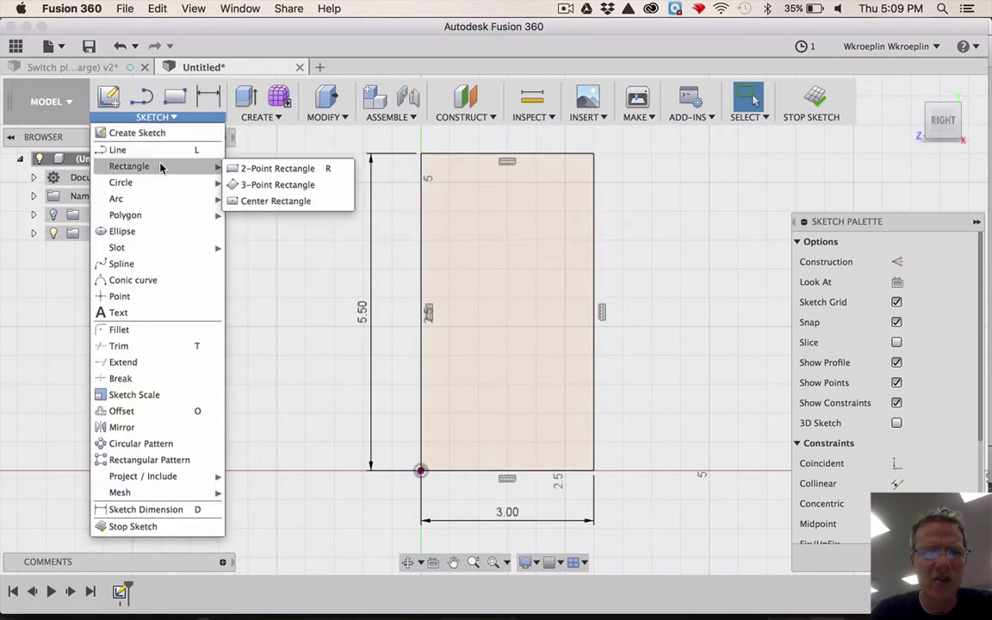
{"action": "left_click", "coordinate": [231, 169]}
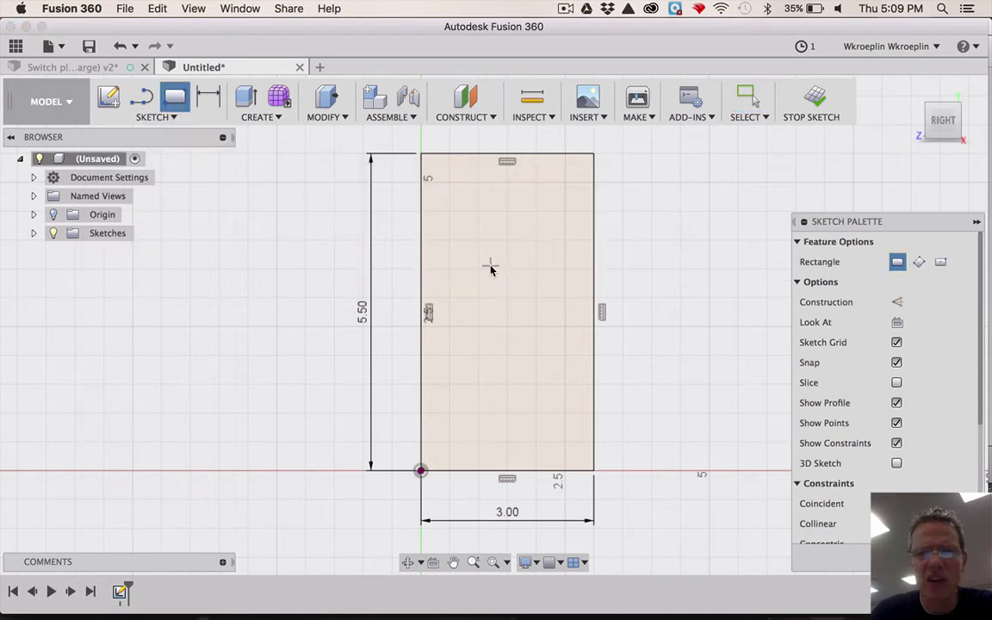
{"action": "left_click", "coordinate": [490, 267]}
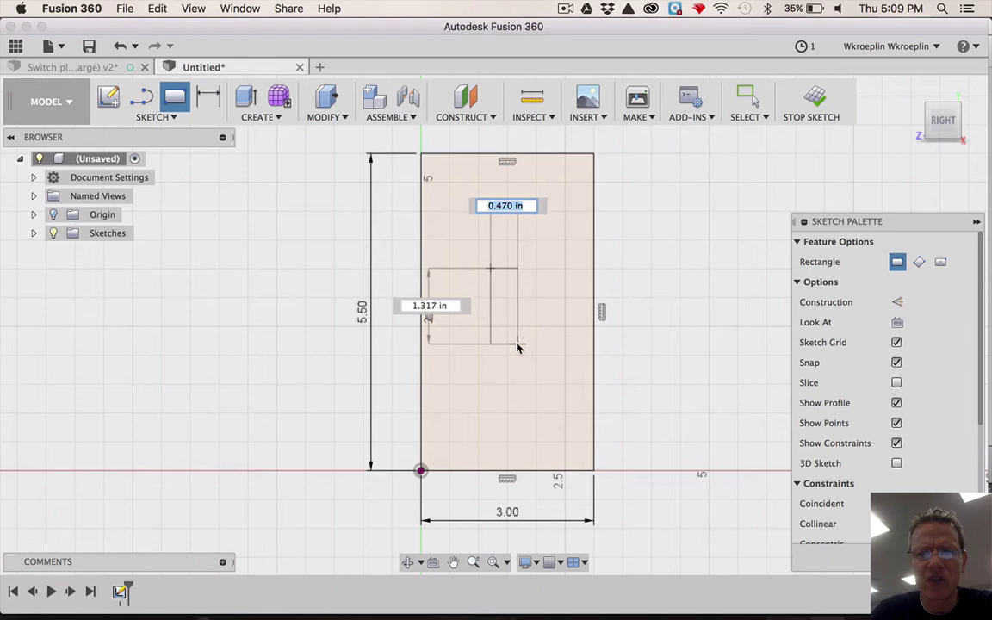
{"action": "left_click", "coordinate": [518, 346]}
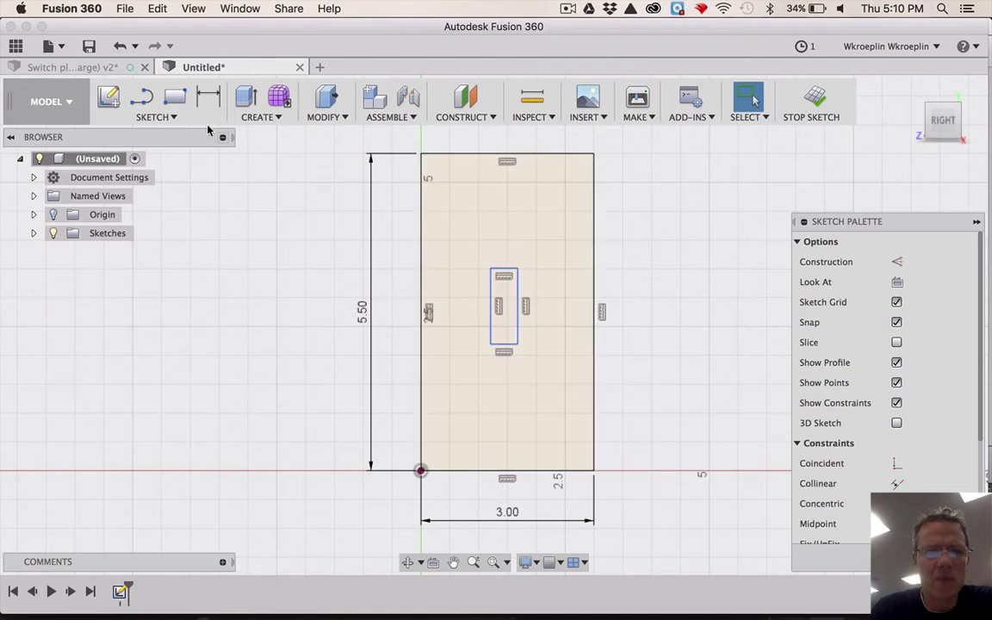
- Dimension the opening's width to 0.42 in
{"action": "left_click", "coordinate": [160, 118]}
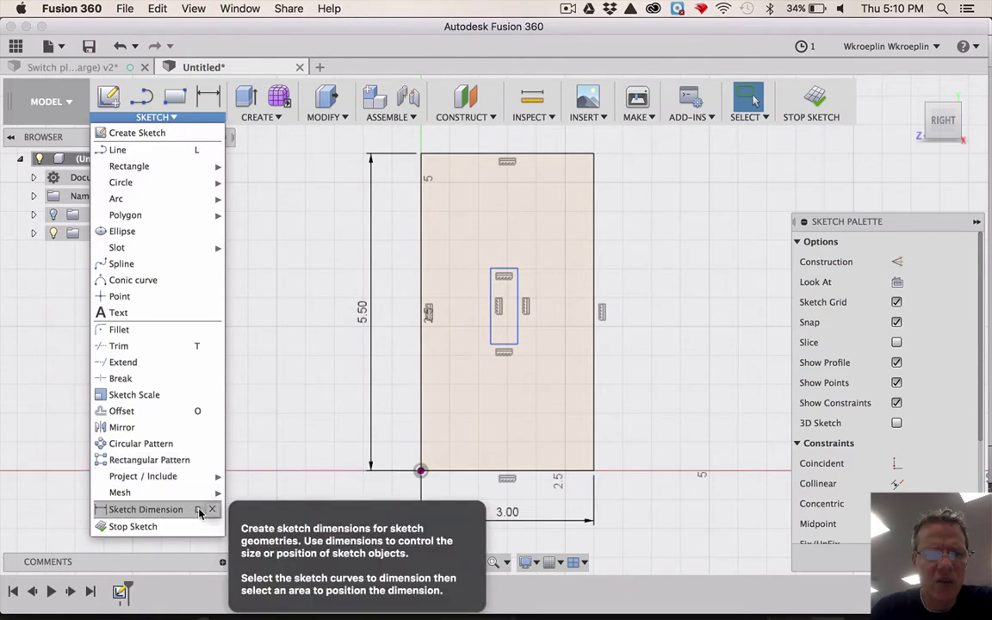
{"action": "left_click", "coordinate": [318, 269]}
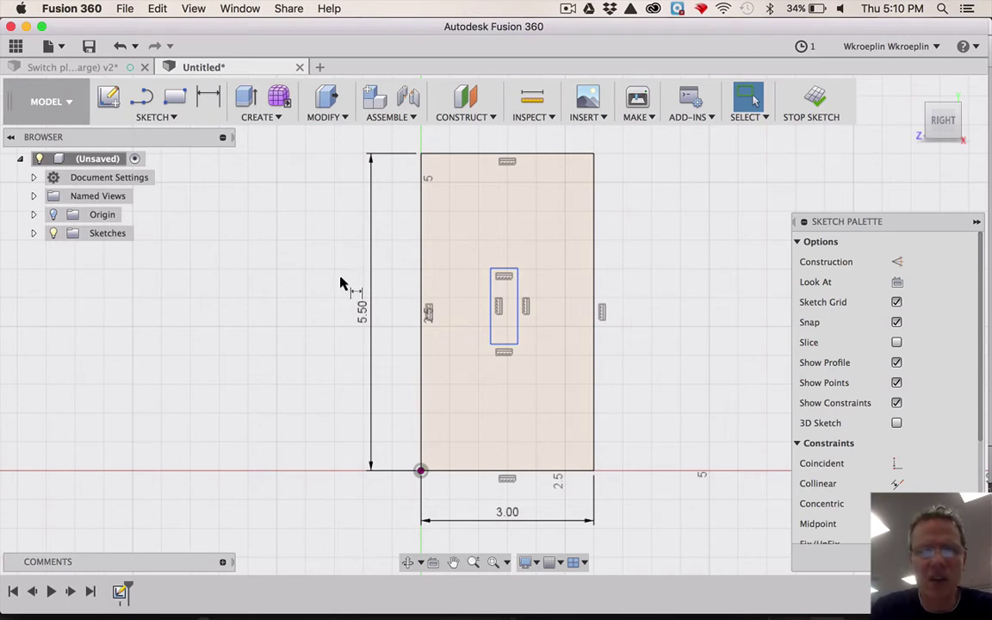
{"action": "key", "text": "d"}
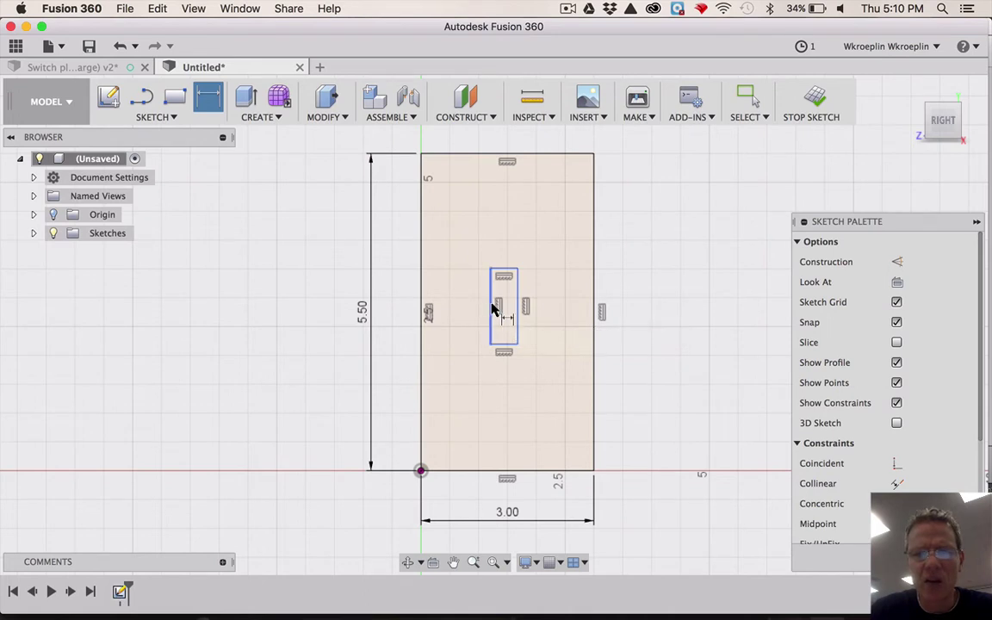
{"action": "left_click", "coordinate": [496, 309]}
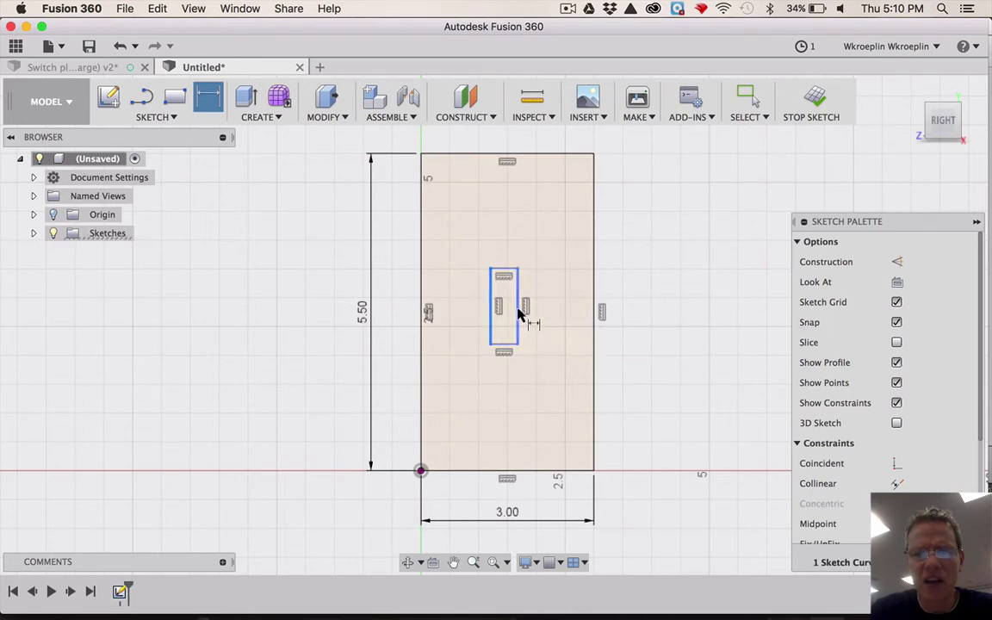
{"action": "left_click", "coordinate": [518, 314]}
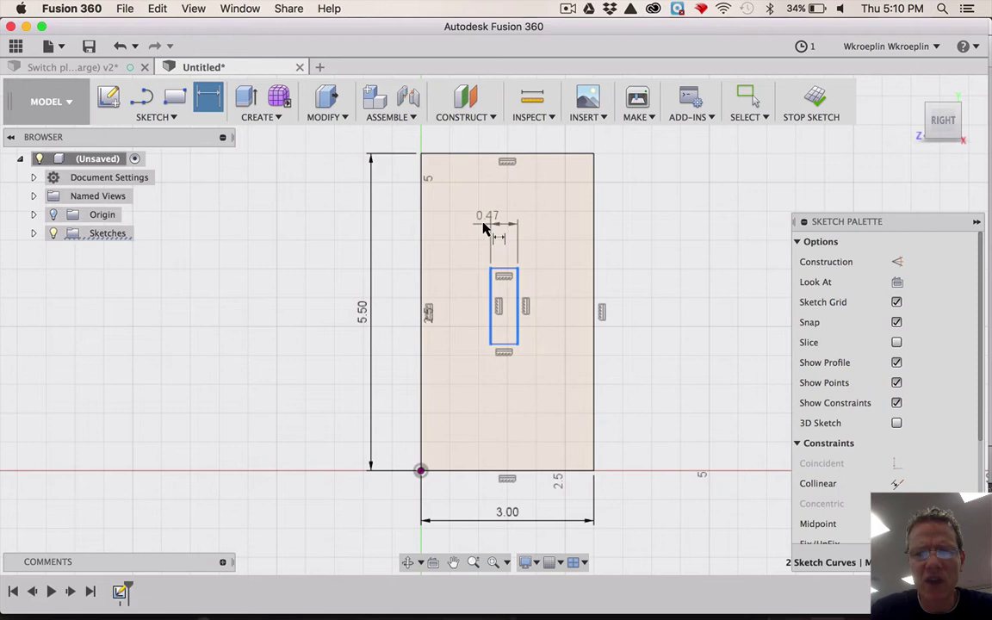
{"action": "left_click", "coordinate": [457, 224]}
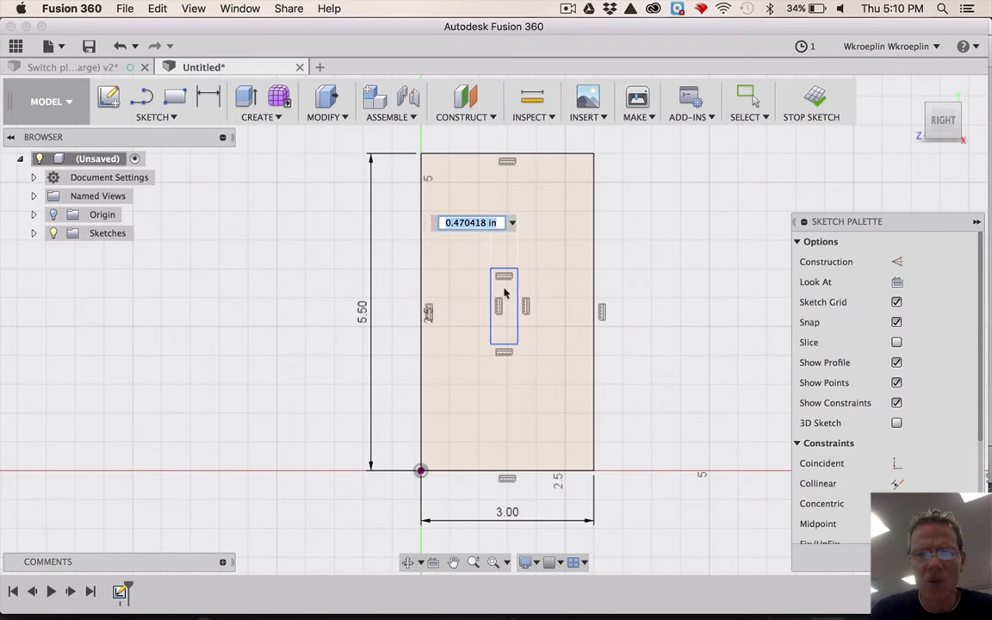
{"action": "type", "text": "."}
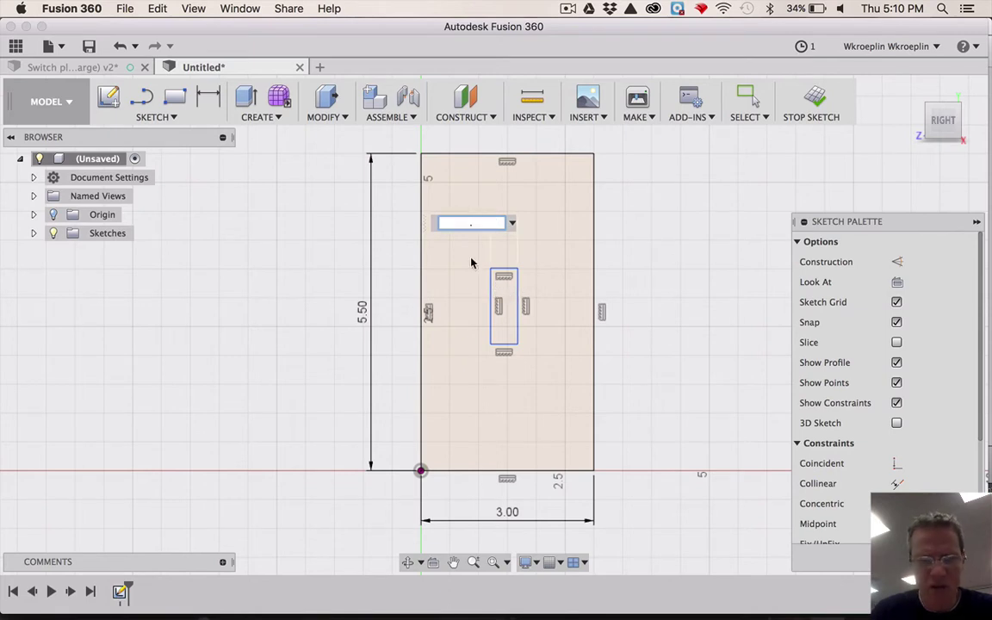
{"action": "type", "text": "42"}
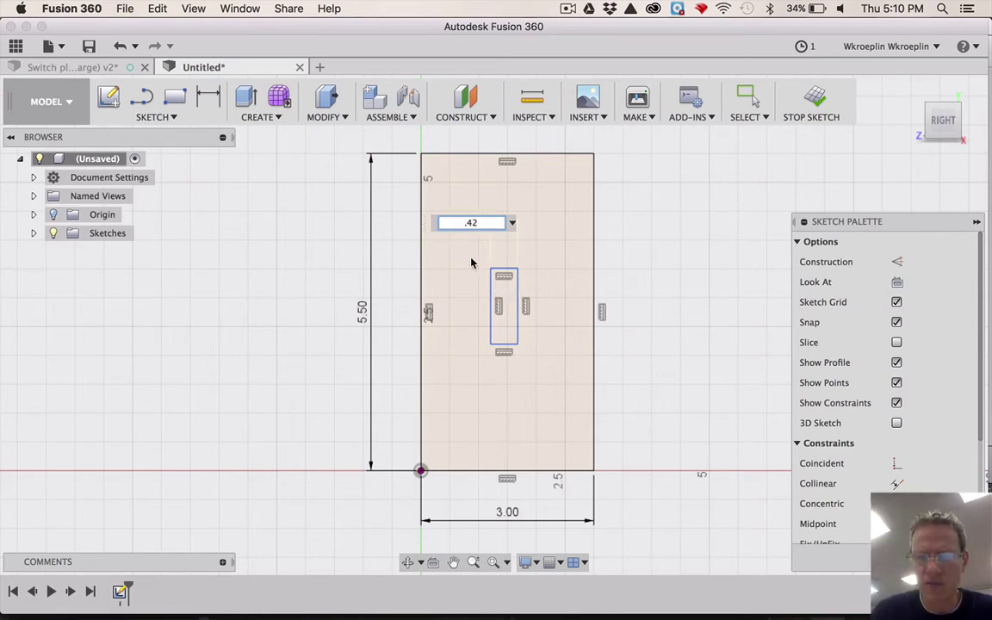
{"action": "key", "text": "Return"}
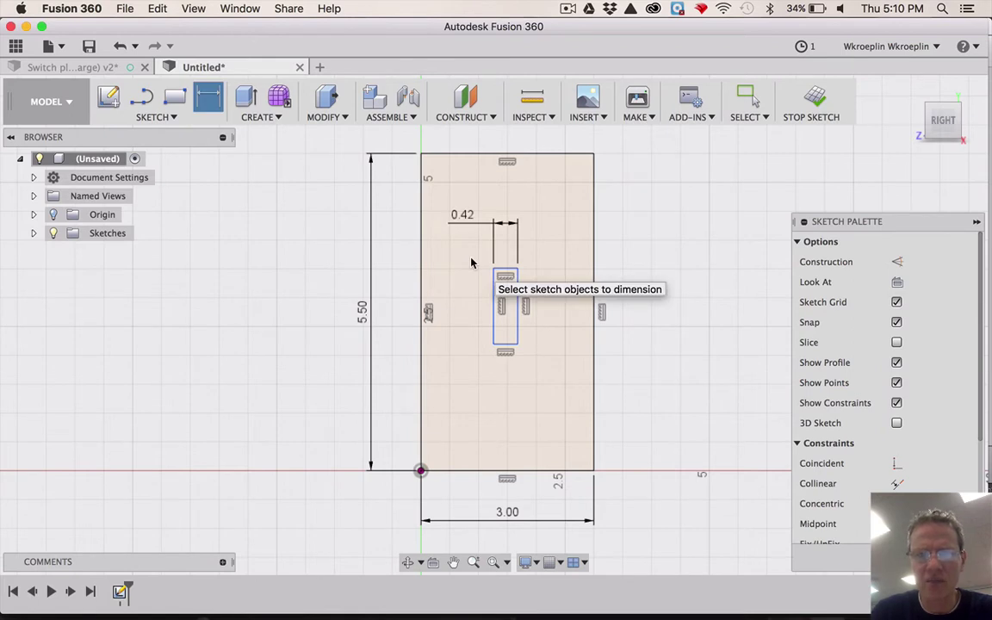
{"action": "key", "text": "Escape"}
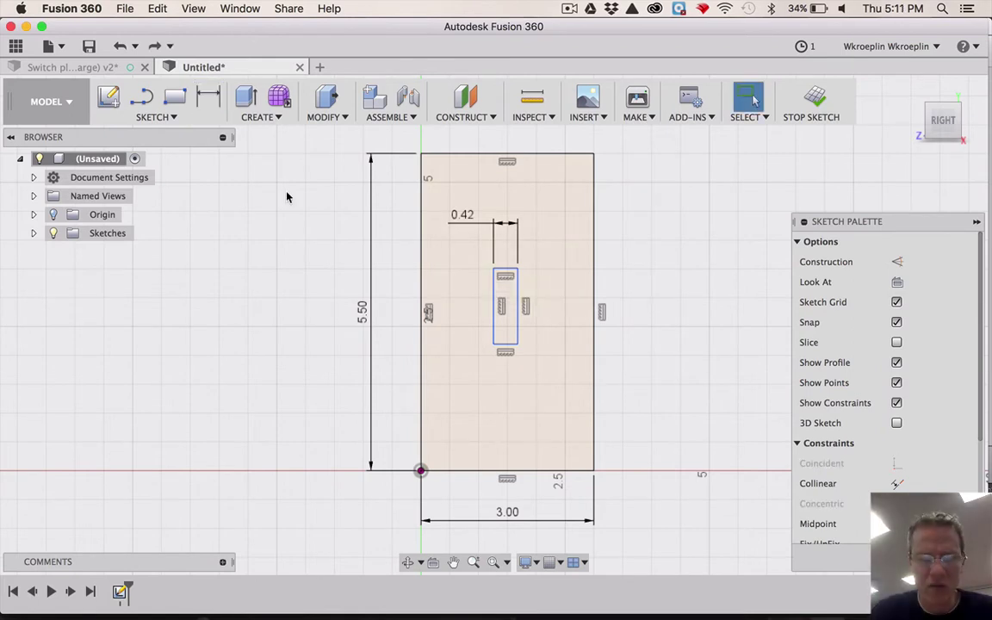
- Dimension the opening's height to 0.94 in
{"action": "key", "text": "d"}
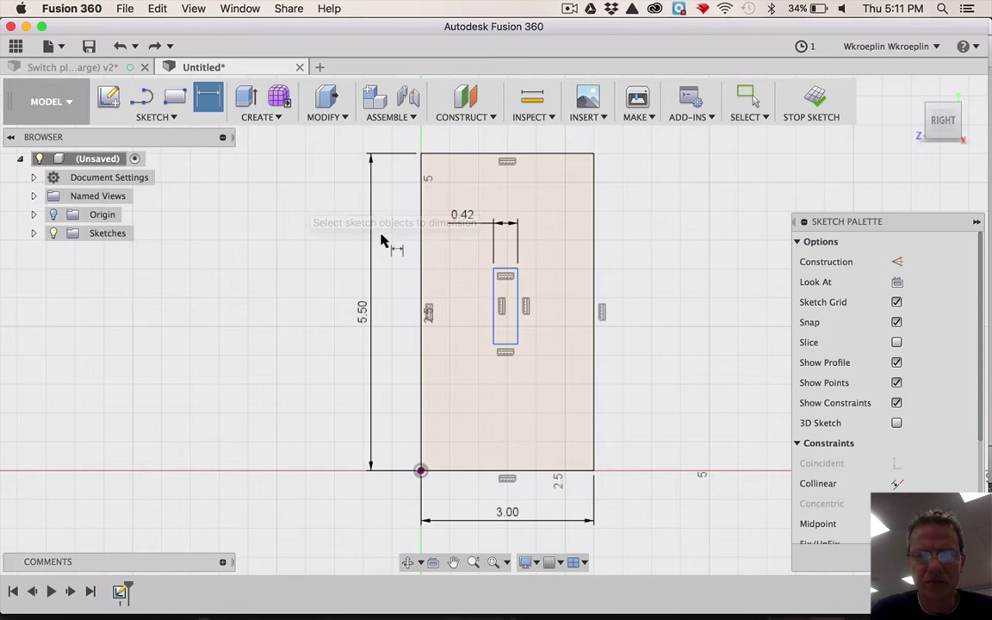
{"action": "left_click", "coordinate": [505, 272]}
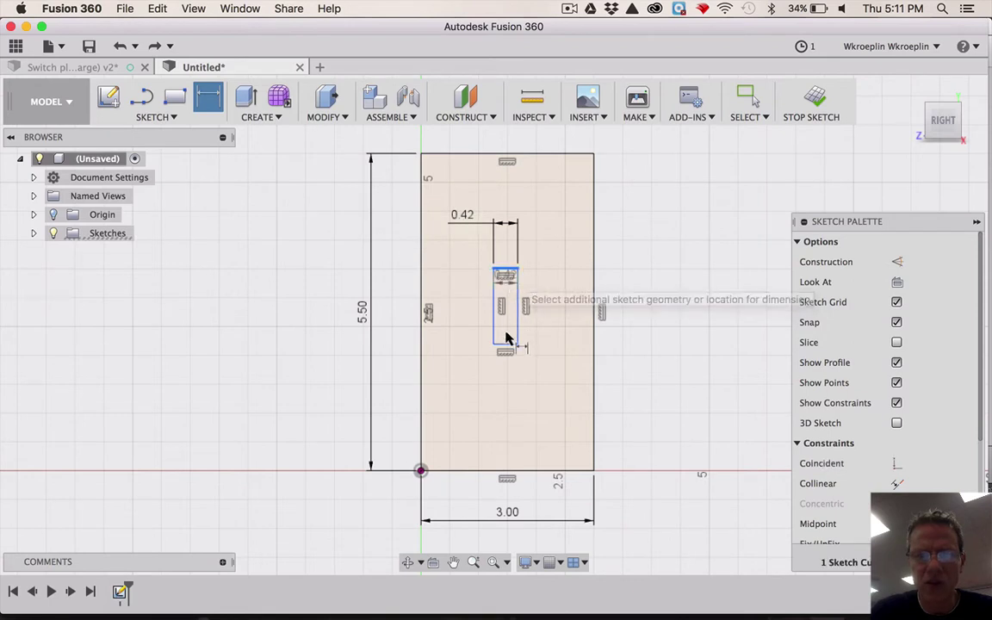
{"action": "left_click", "coordinate": [508, 352]}
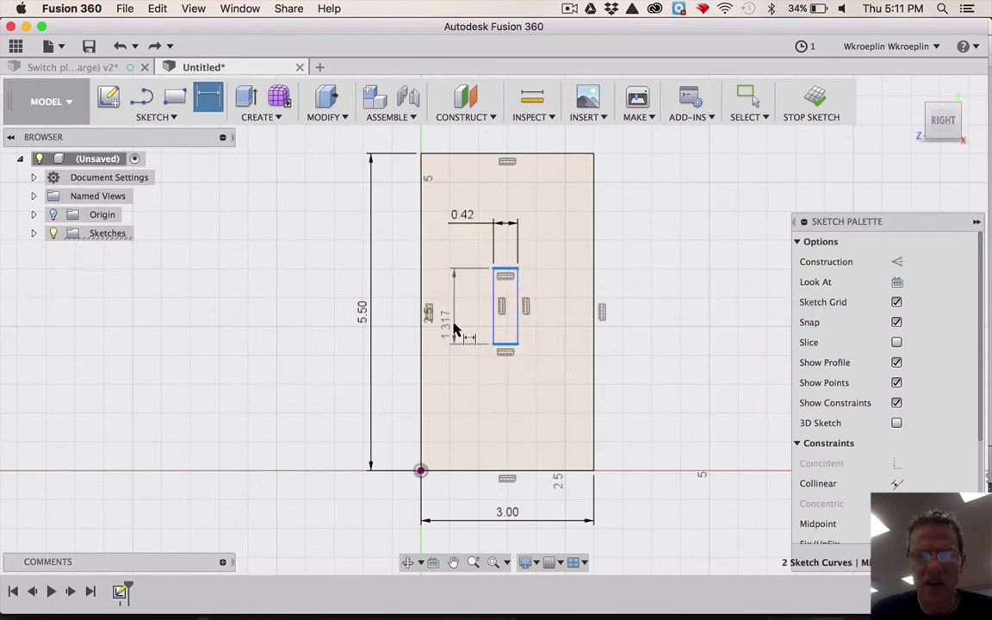
{"action": "left_click", "coordinate": [455, 307]}
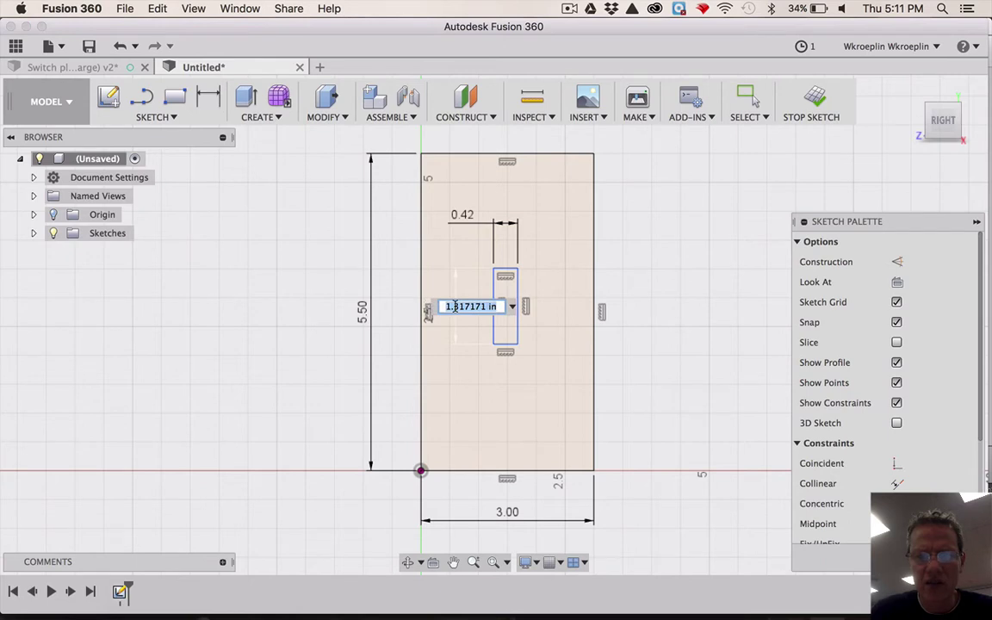
{"action": "type", "text": ".9"}
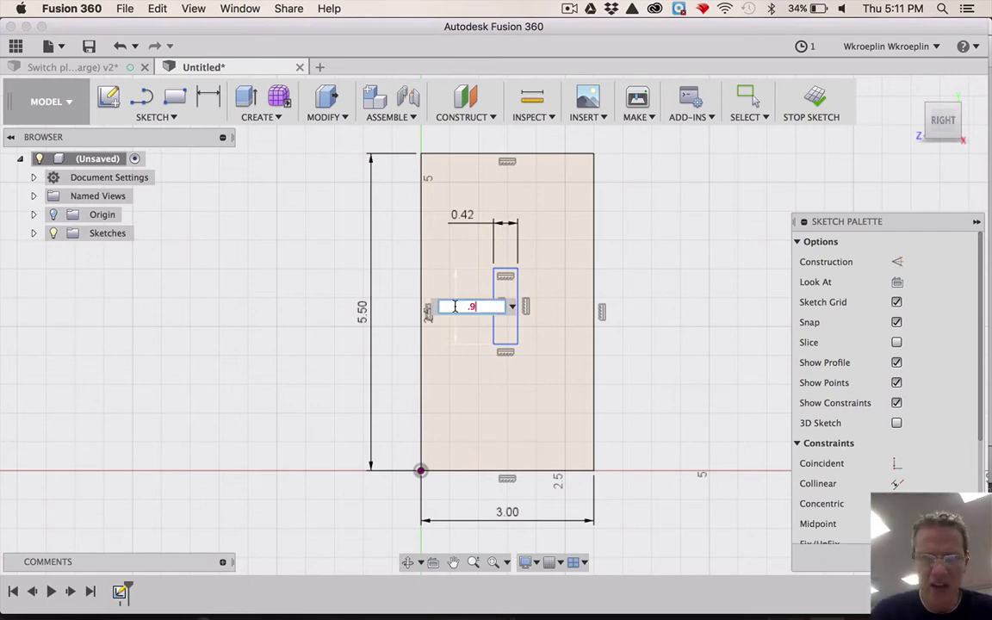
{"action": "type", "text": "4"}
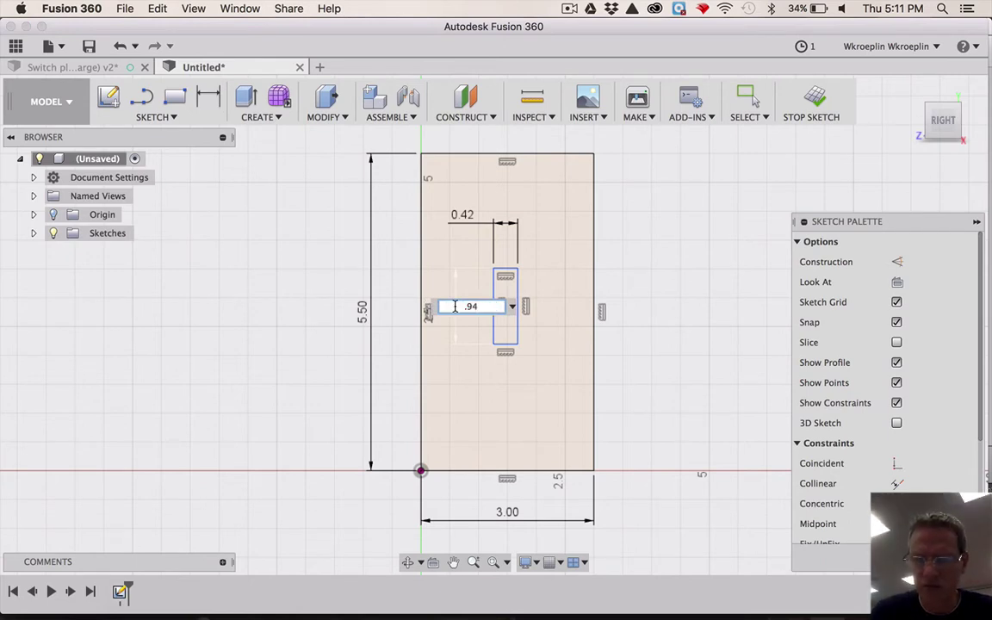
{"action": "key", "text": "Return"}
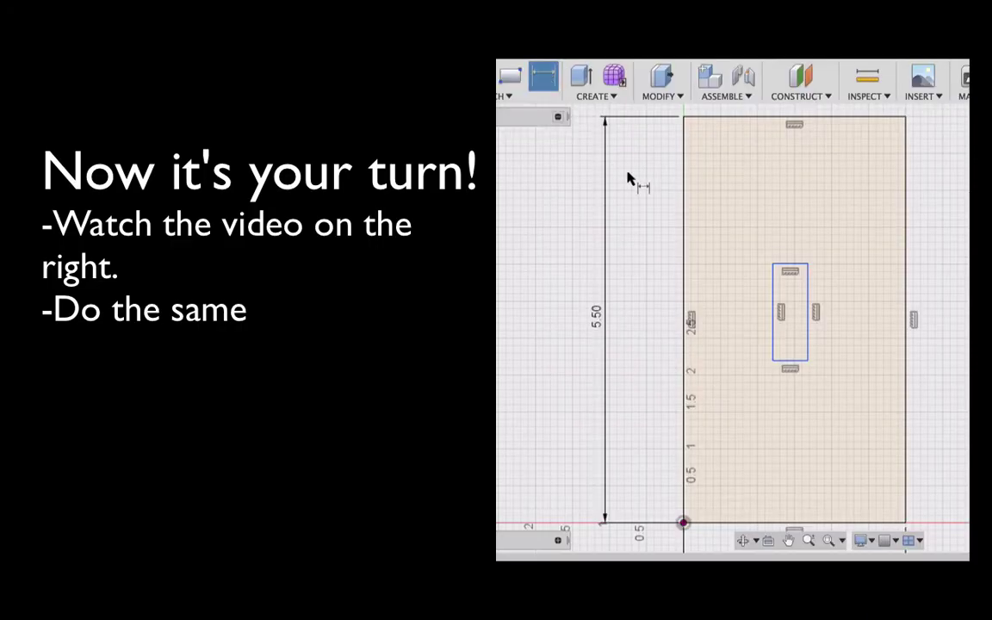
- Dimension the slot's width to 0.42 in
{"action": "left_click", "coordinate": [774, 305]}
{"action": "left_click", "coordinate": [810, 309]}
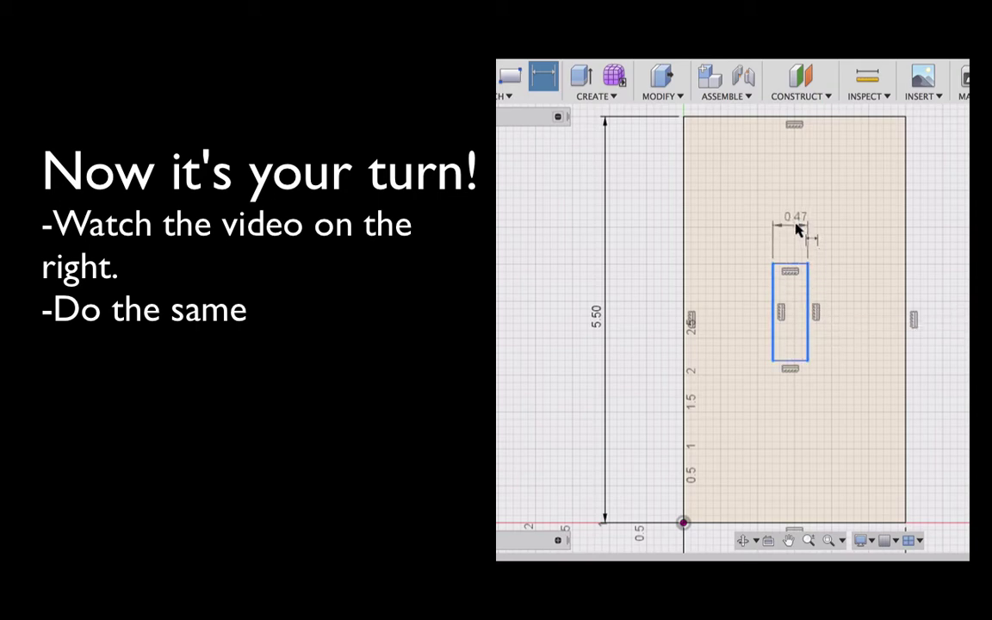
{"action": "left_click", "coordinate": [797, 228]}
{"action": "key", "text": "BackSpace"}
{"action": "type", "text": ".42"}
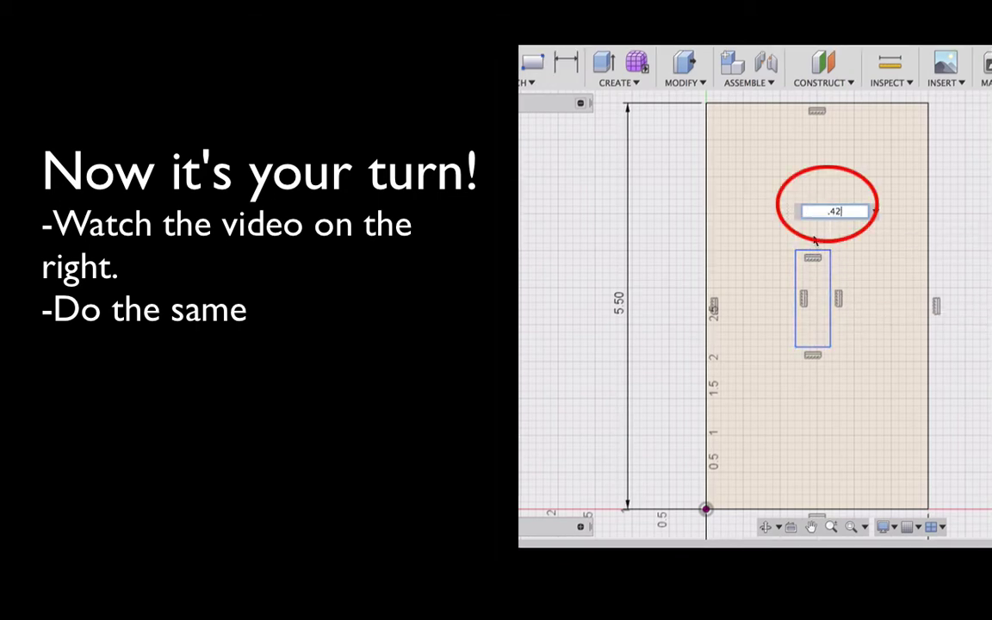
{"action": "key", "text": "Return"}
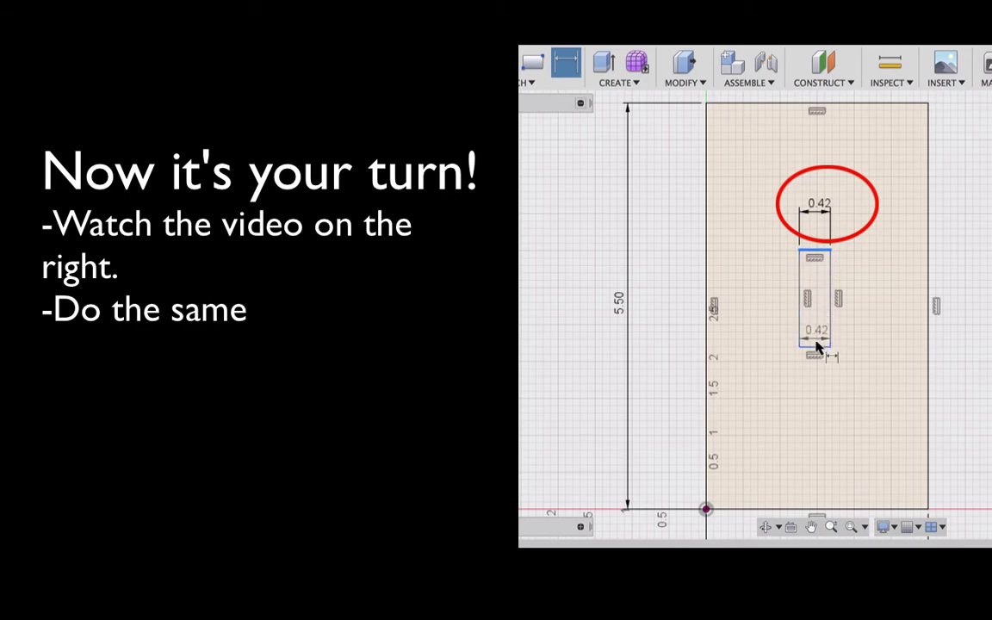
- Dimension the slot's height to 0.94 in
{"action": "left_click", "coordinate": [819, 347]}
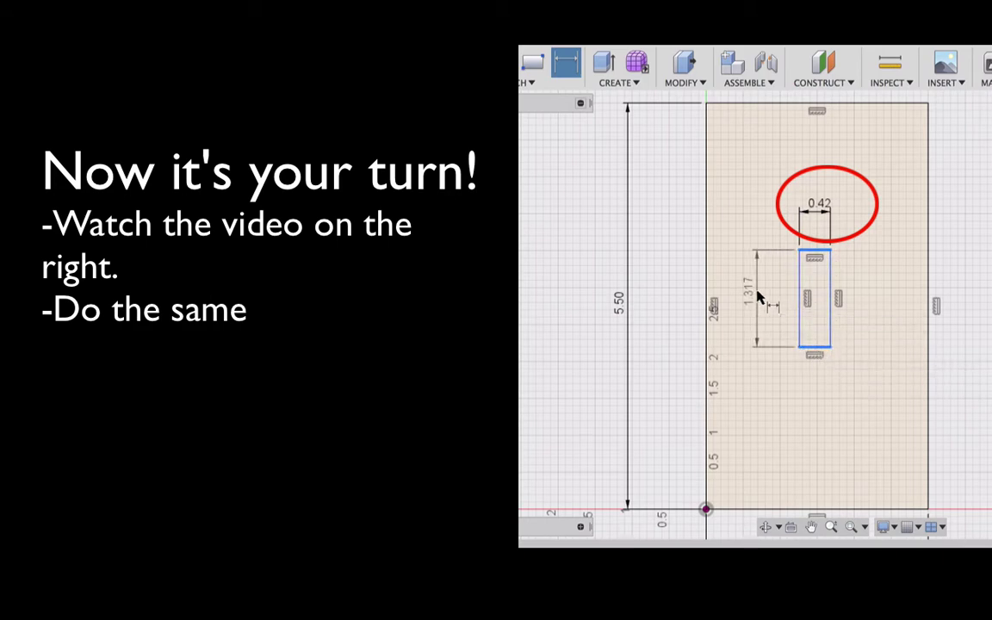
{"action": "left_click", "coordinate": [757, 295]}
{"action": "key", "text": "BackSpace"}
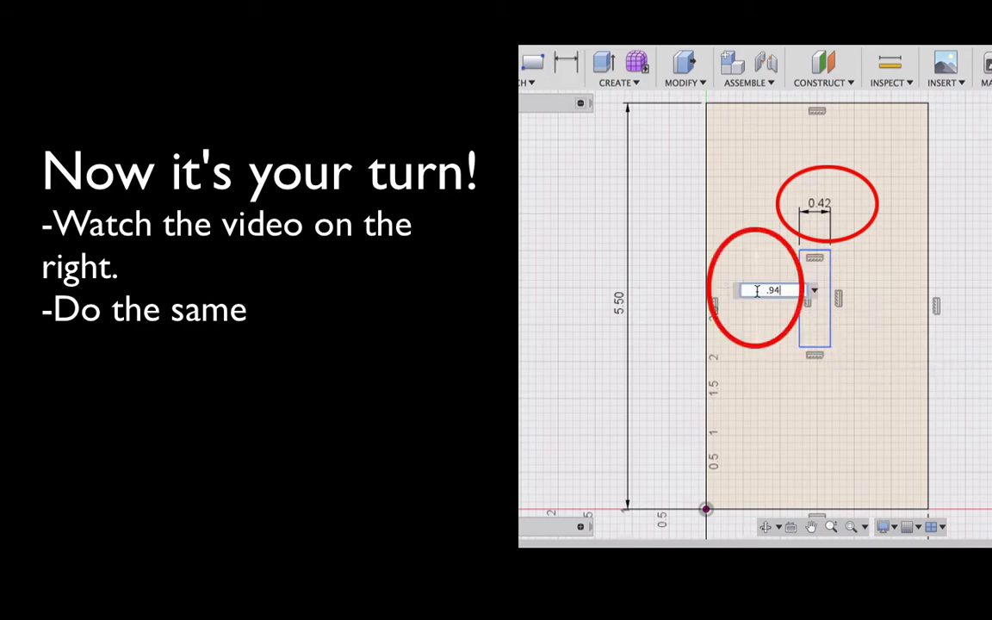
{"action": "key", "text": "Return"}
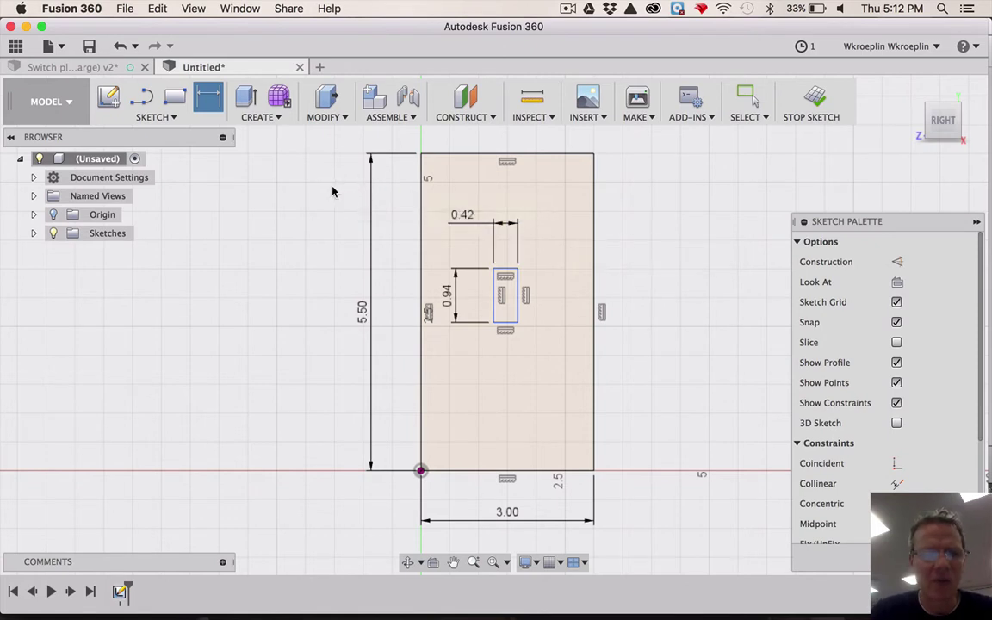
- Dimension the slot's right side 1.29 in from the plate's right edge
{"action": "key", "text": "Escape"}
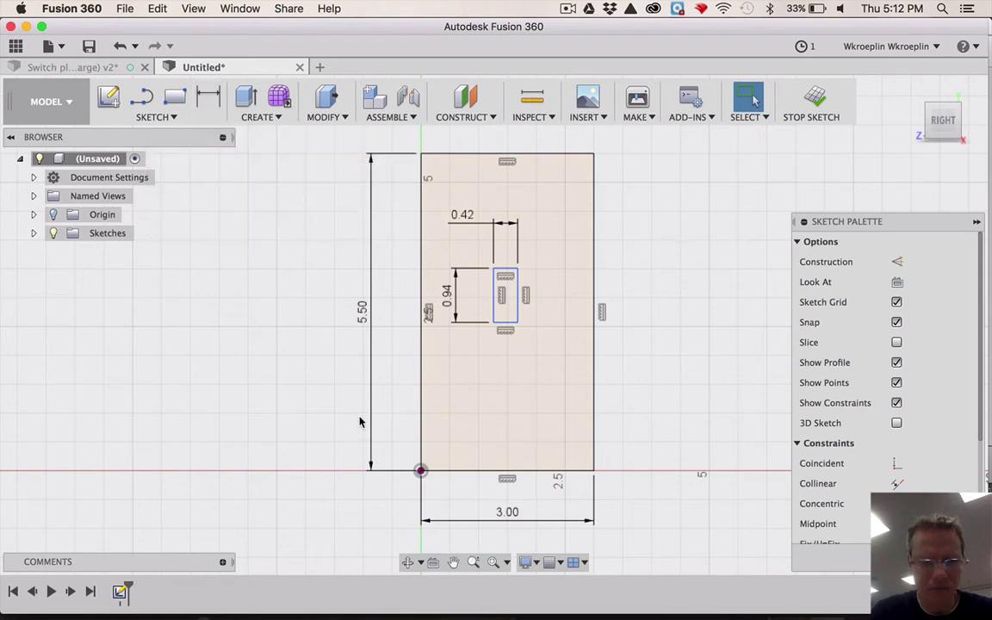
{"action": "key", "text": "d"}
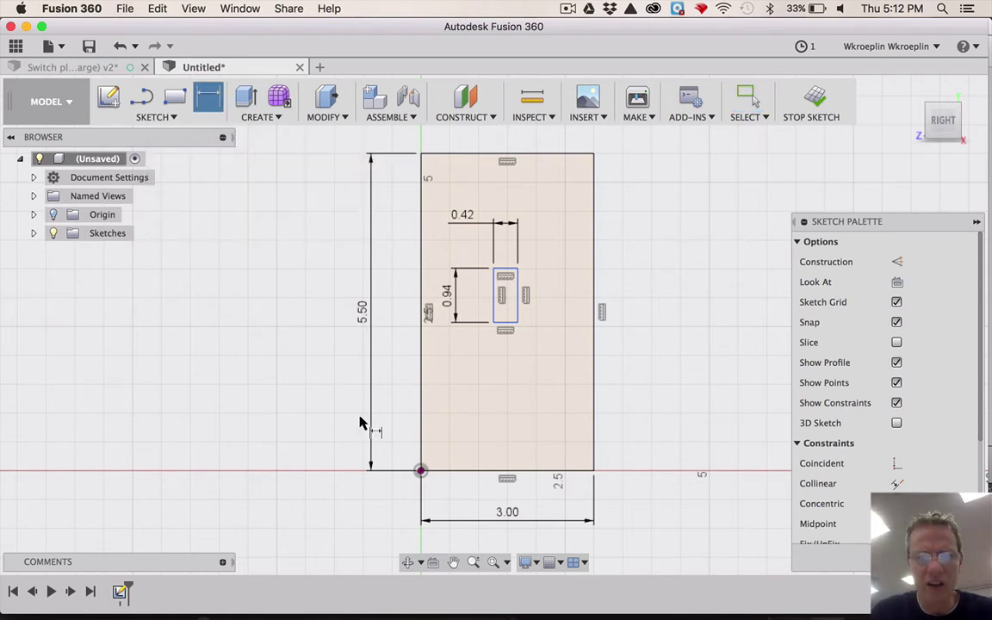
{"action": "left_click", "coordinate": [520, 293]}
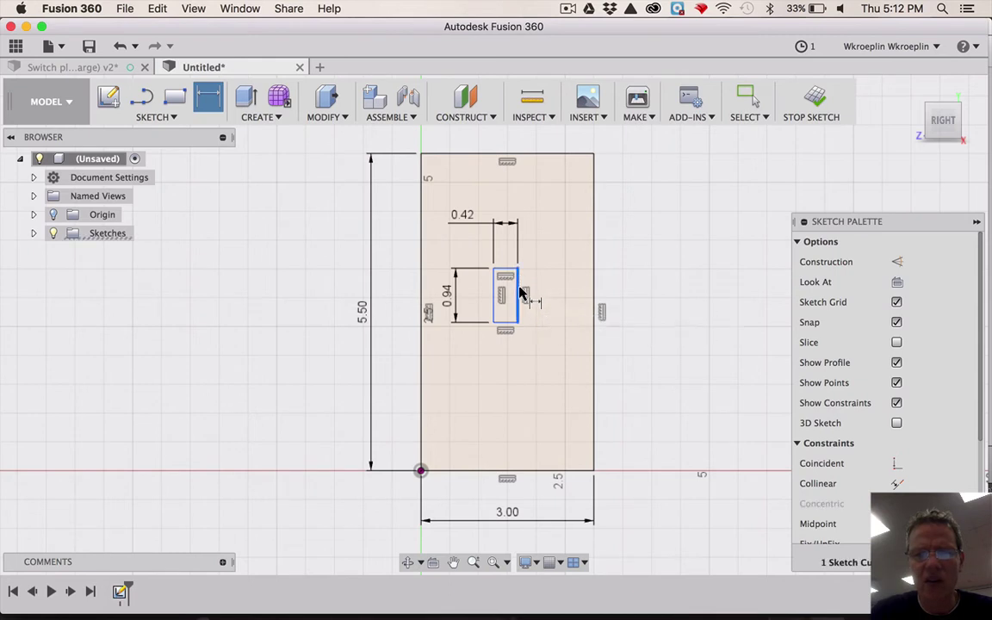
{"action": "left_click", "coordinate": [596, 287]}
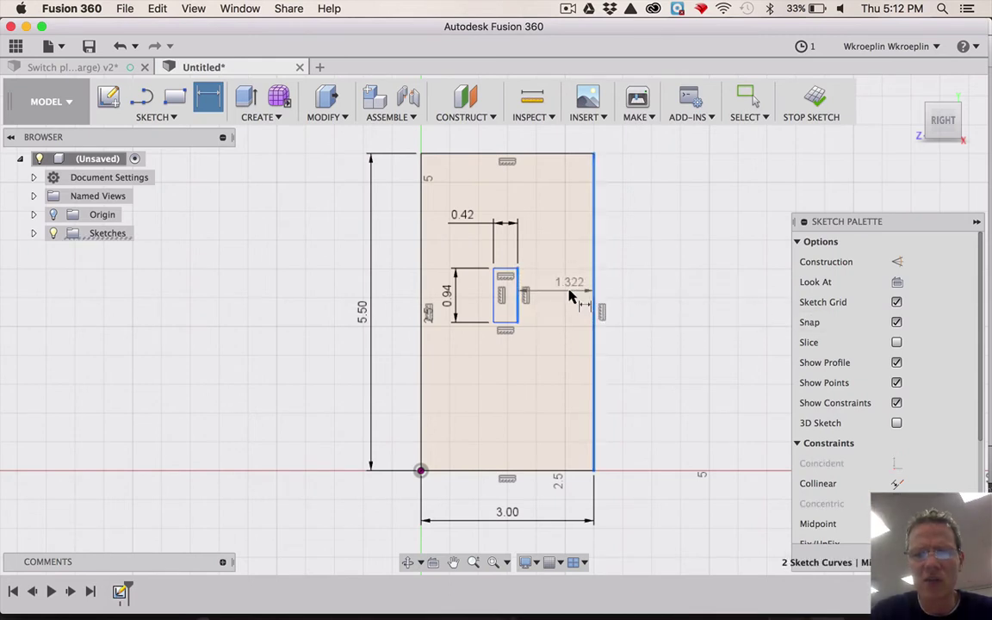
{"action": "left_click", "coordinate": [667, 277]}
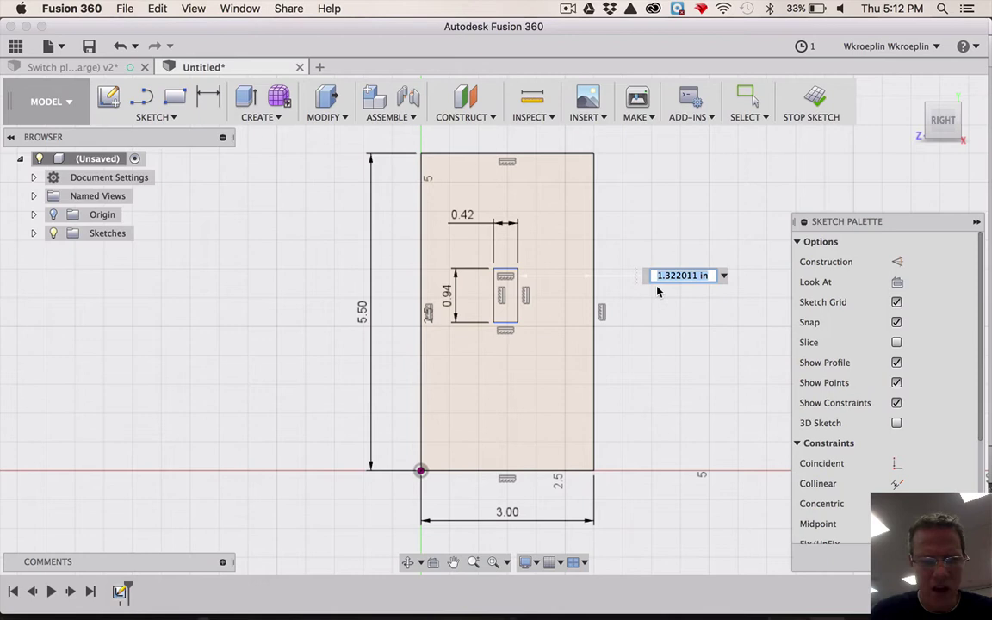
{"action": "type", "text": "1.29"}
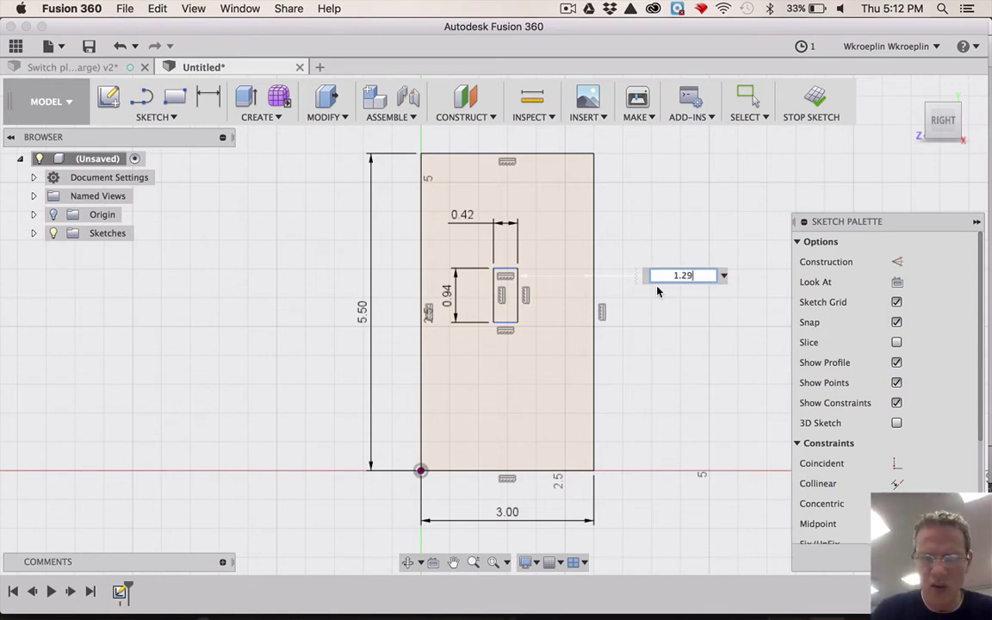
{"action": "key", "text": "Return"}
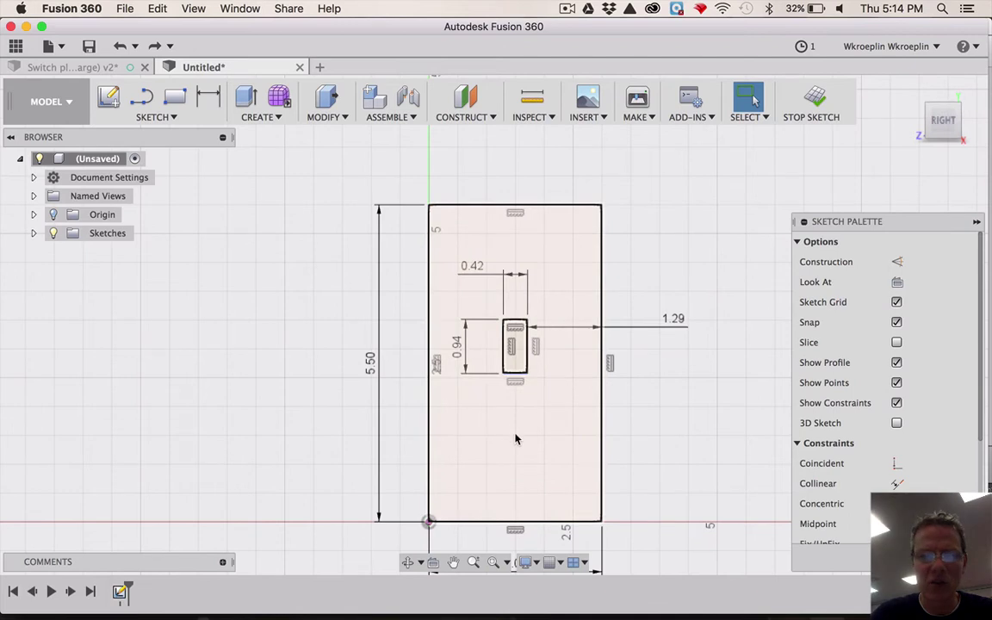
- Dimension the opening's bottom edge 2.28 in above the plate's bottom edge
{"action": "left_click", "coordinate": [210, 99]}
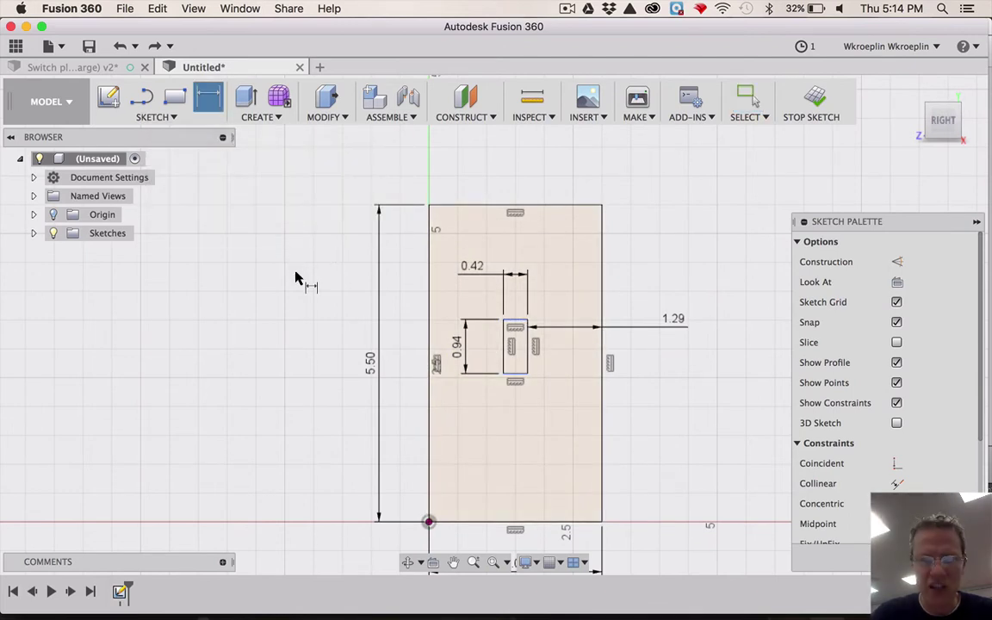
{"action": "left_click", "coordinate": [515, 325]}
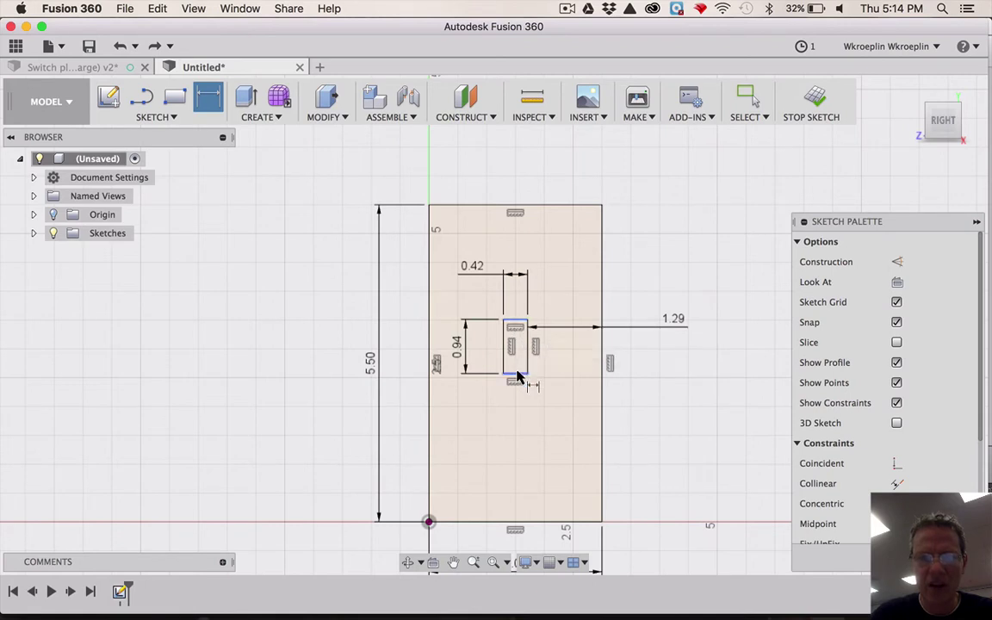
{"action": "left_click", "coordinate": [515, 376]}
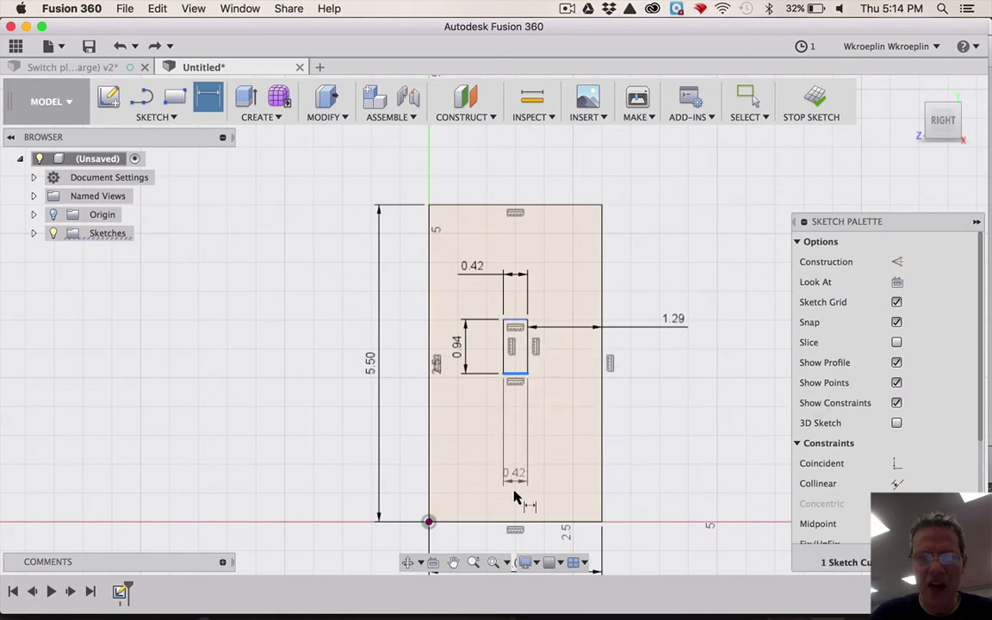
{"action": "left_click", "coordinate": [515, 523]}
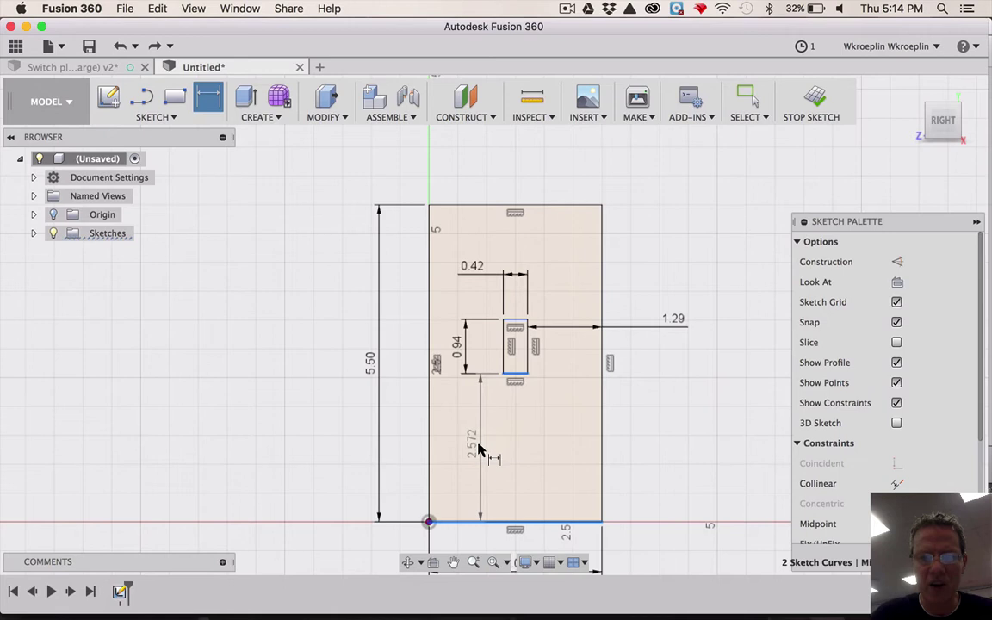
{"action": "left_click", "coordinate": [408, 444]}
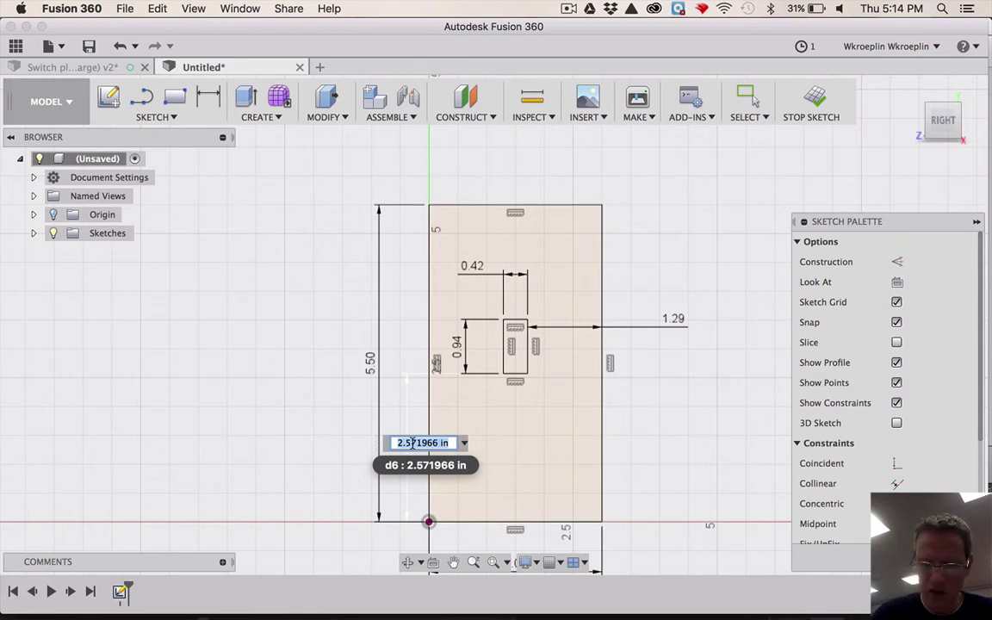
{"action": "type", "text": "2.28"}
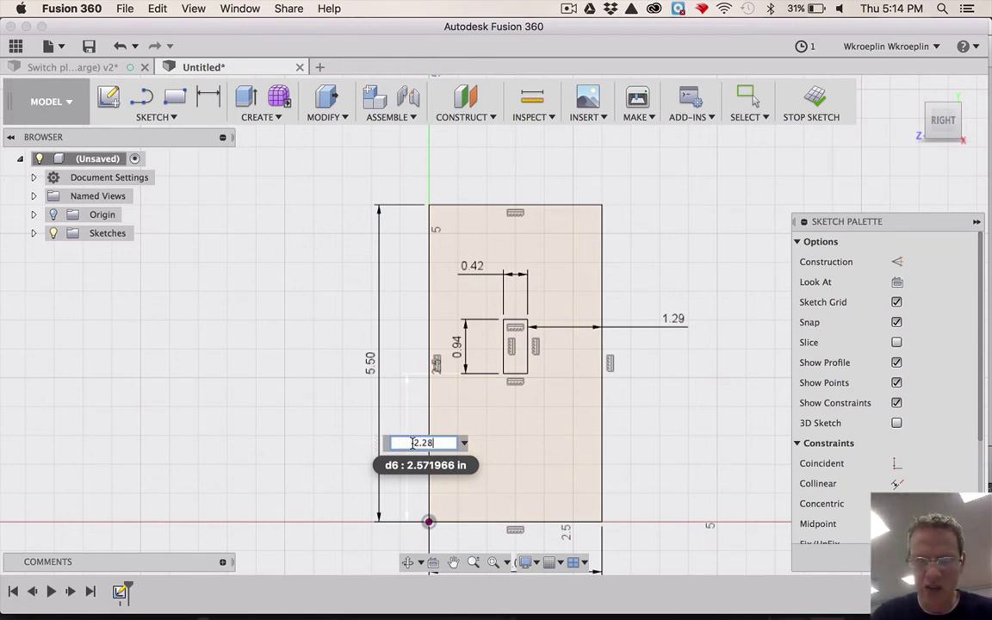
{"action": "key", "text": "Return"}
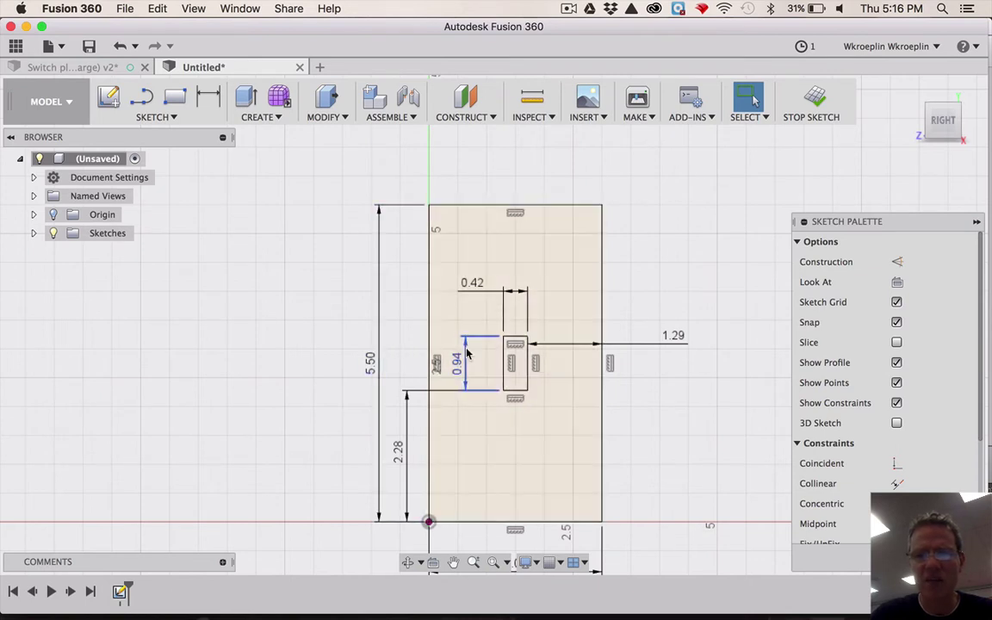
- In Calculator, compute (5.5 − 0.94) ÷ 2 = 2.28, then return to the Fusion 360 sketch
{"action": "key", "text": "super+Tab"}
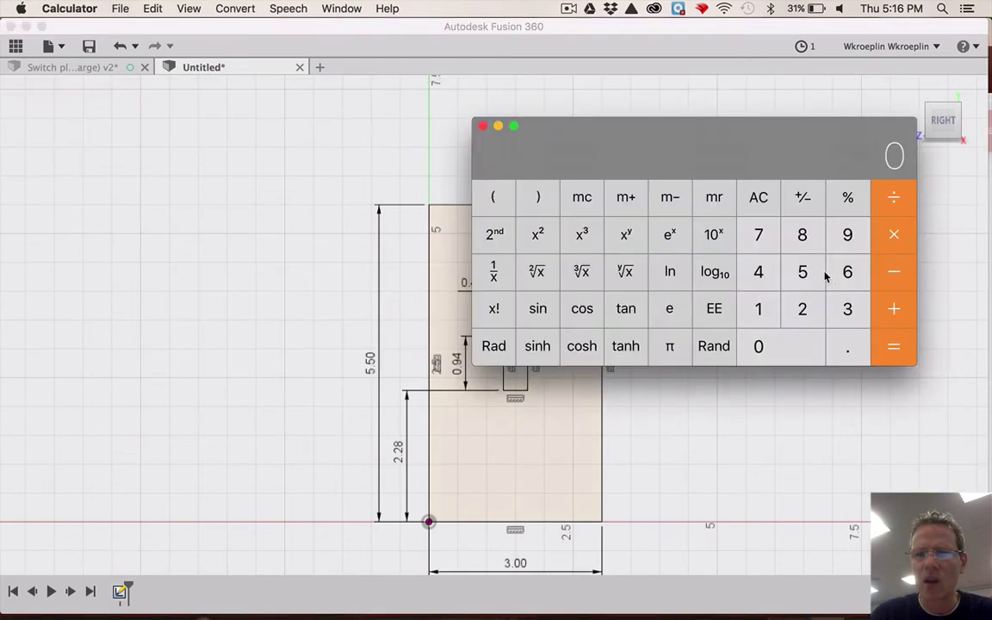
{"action": "left_click", "coordinate": [805, 272]}
{"action": "left_click", "coordinate": [804, 278]}
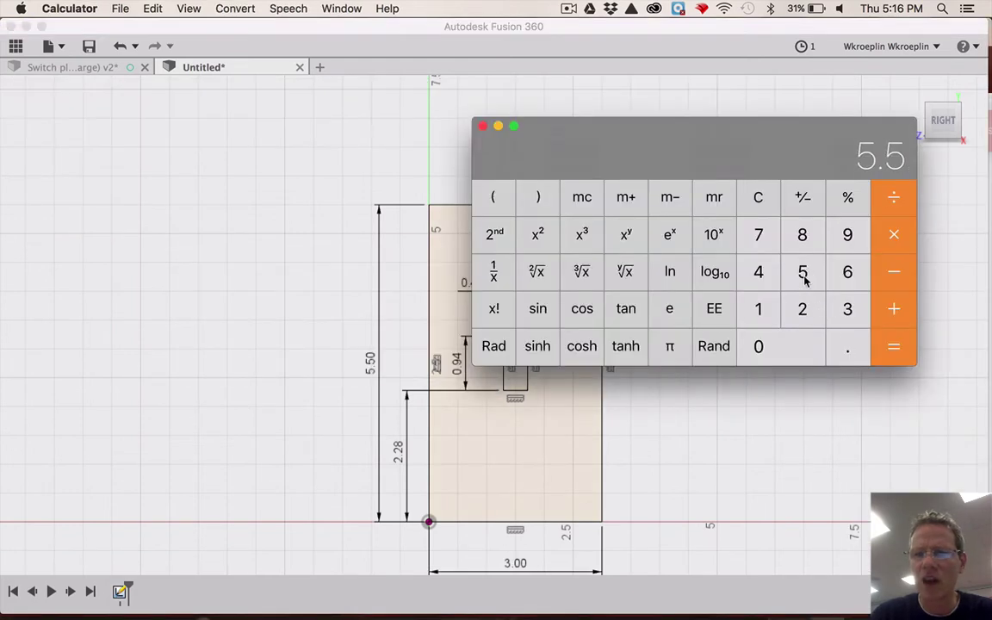
{"action": "left_click", "coordinate": [849, 350]}
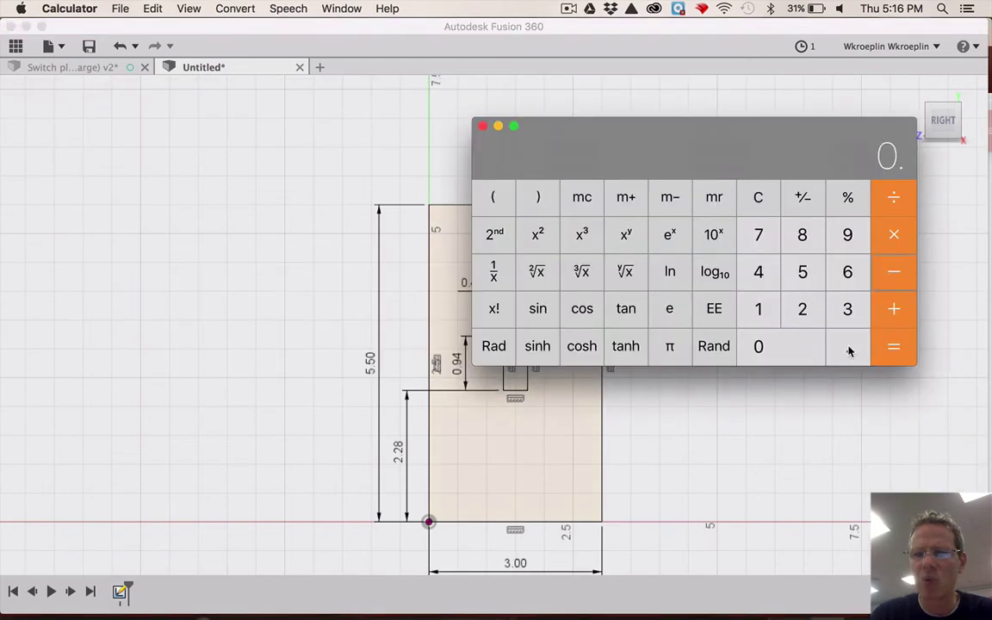
{"action": "left_click", "coordinate": [847, 234]}
{"action": "left_click", "coordinate": [759, 272]}
{"action": "left_click", "coordinate": [893, 346]}
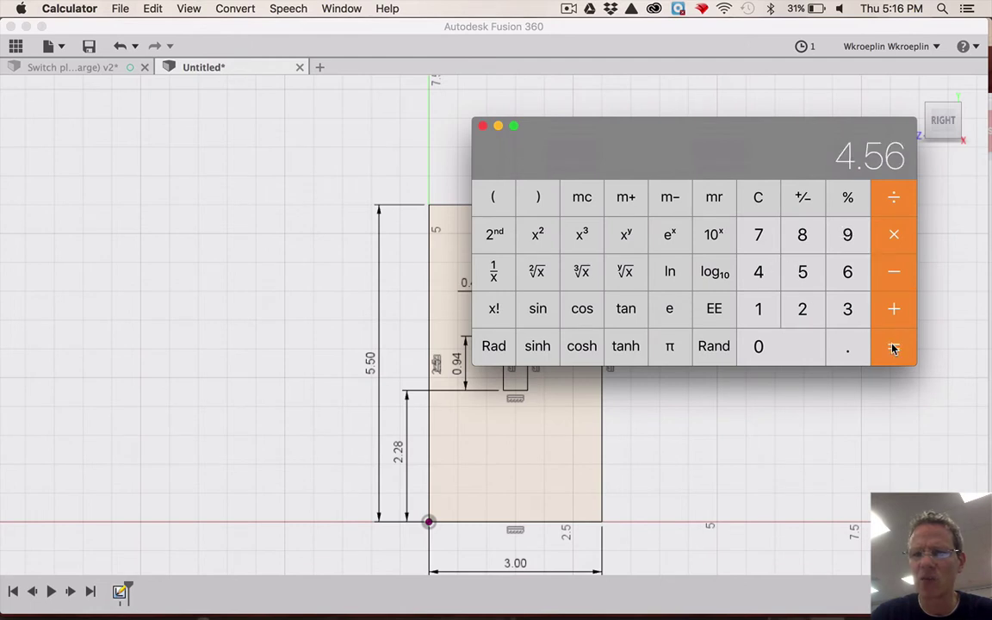
{"action": "left_click", "coordinate": [896, 198]}
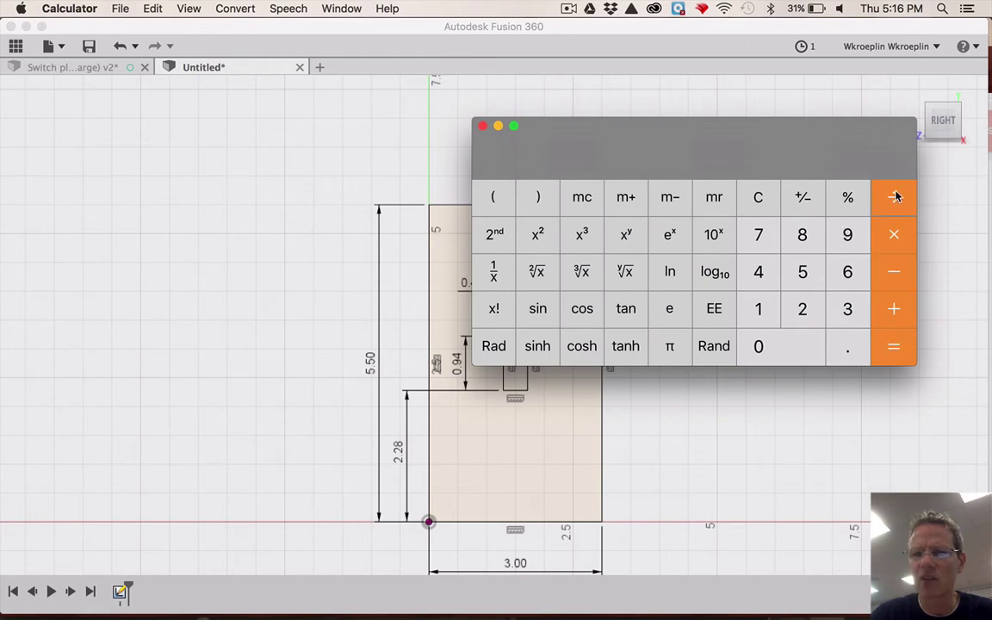
{"action": "left_click", "coordinate": [804, 312]}
{"action": "left_click", "coordinate": [900, 347]}
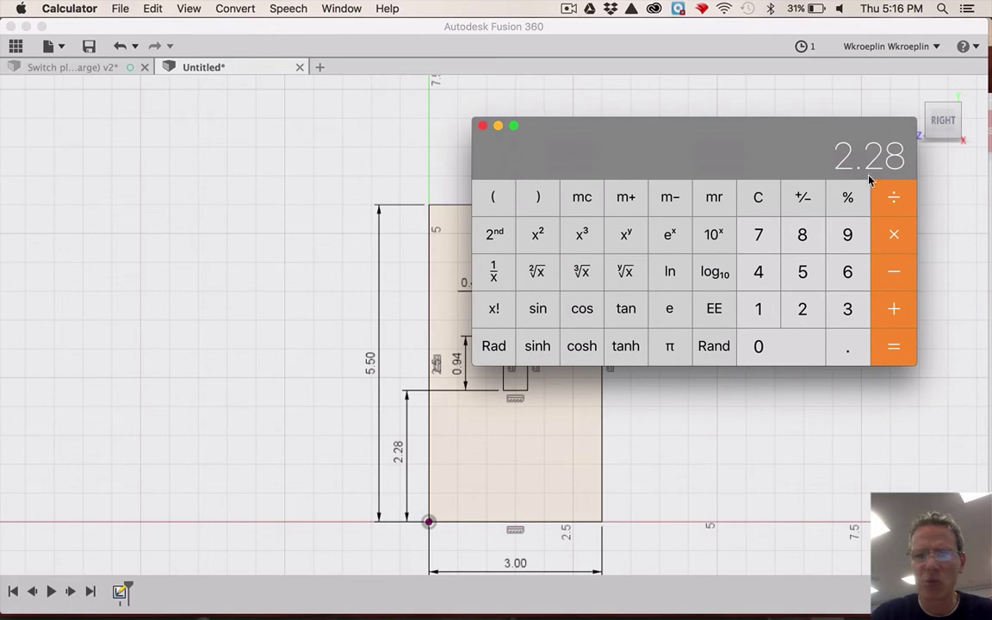
{"action": "left_click", "coordinate": [695, 422]}
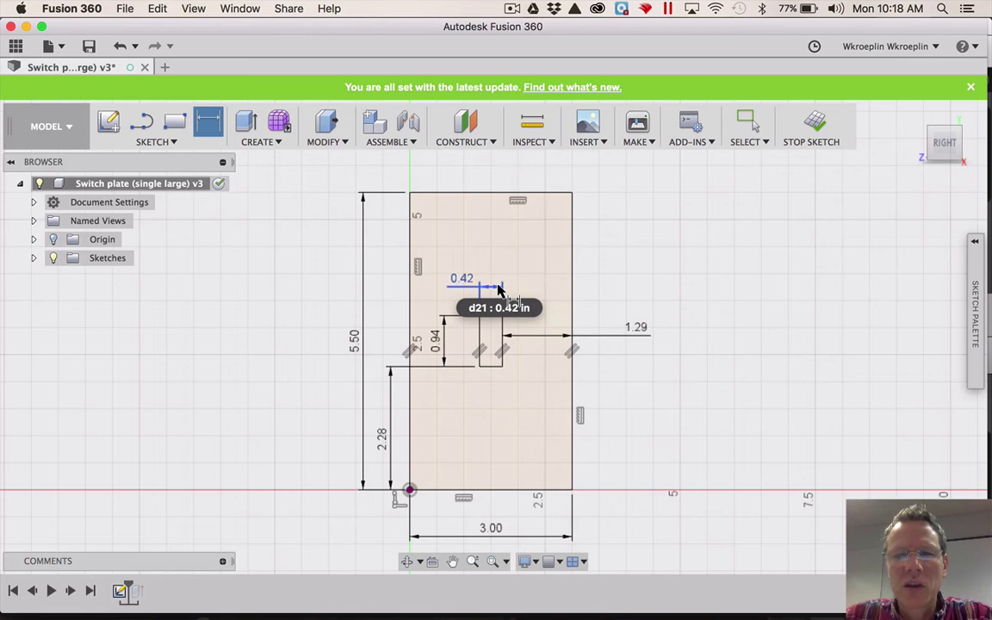
- Delete the opening's 1.29, 0.94 and 2.28 dimensions from the sketch
{"action": "key", "text": "Escape"}
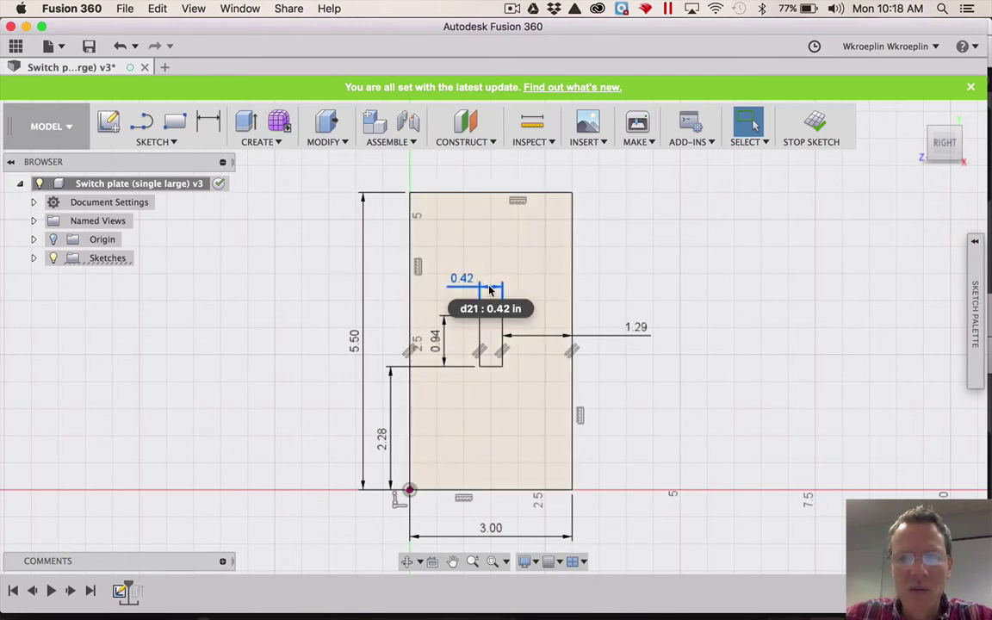
{"action": "left_click", "coordinate": [540, 340]}
{"action": "key", "text": "Delete"}
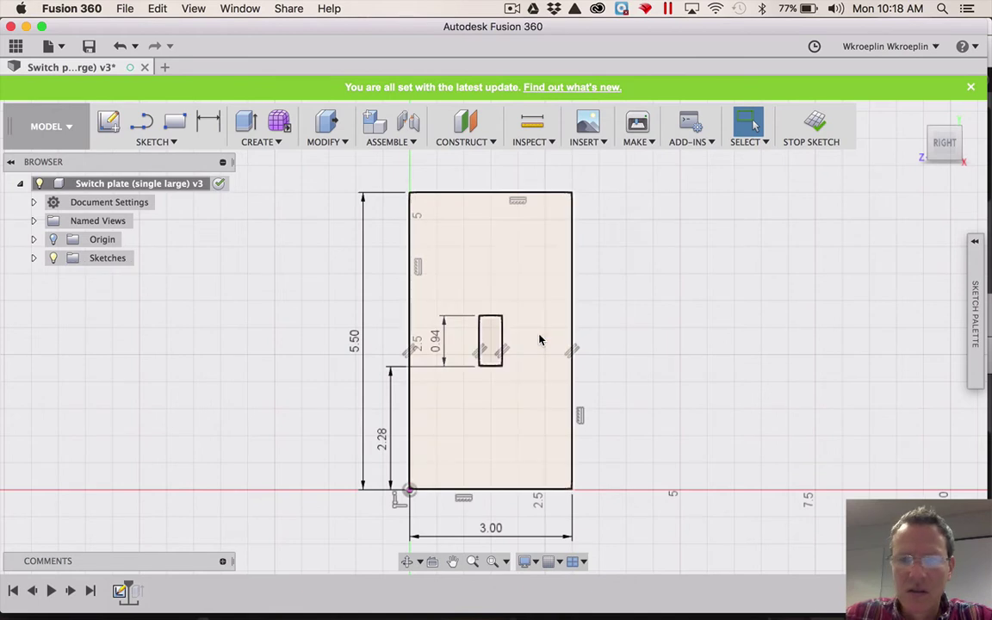
{"action": "left_click", "coordinate": [444, 338]}
{"action": "key", "text": "Delete"}
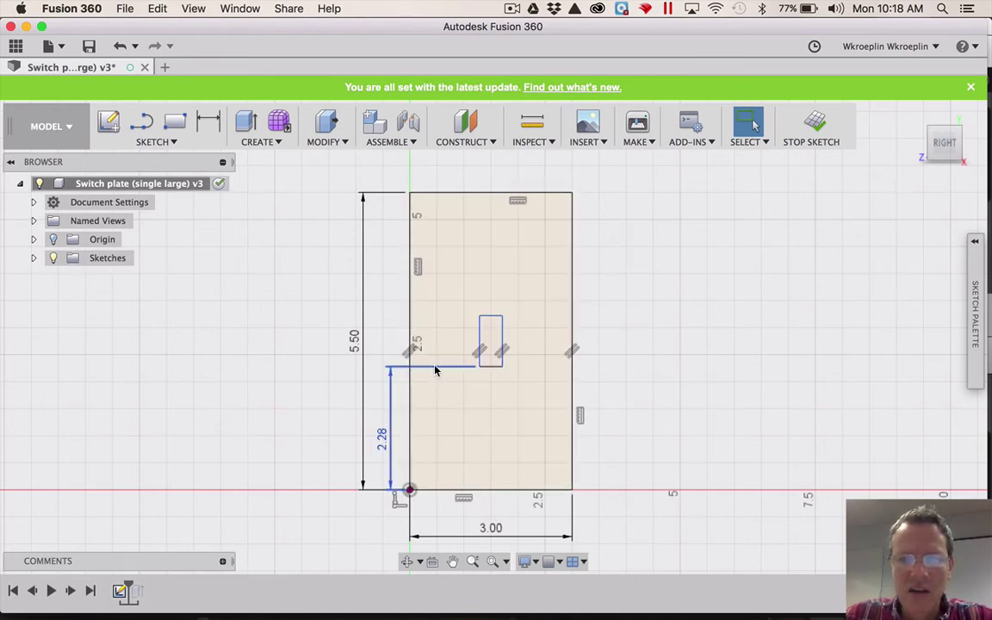
{"action": "left_click", "coordinate": [435, 371]}
{"action": "key", "text": "Delete"}
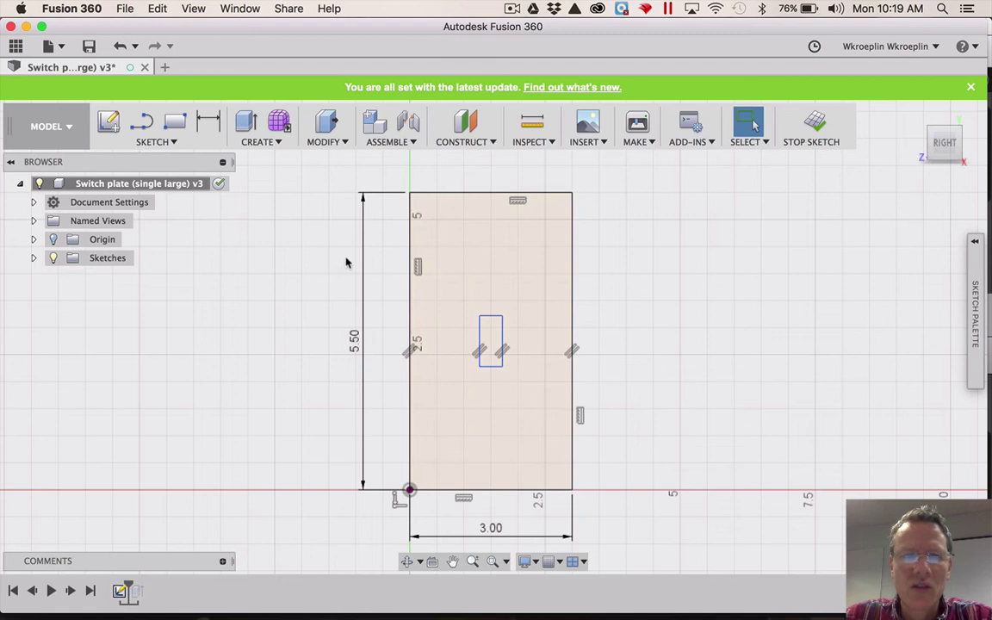
{"action": "left_click", "coordinate": [142, 122]}
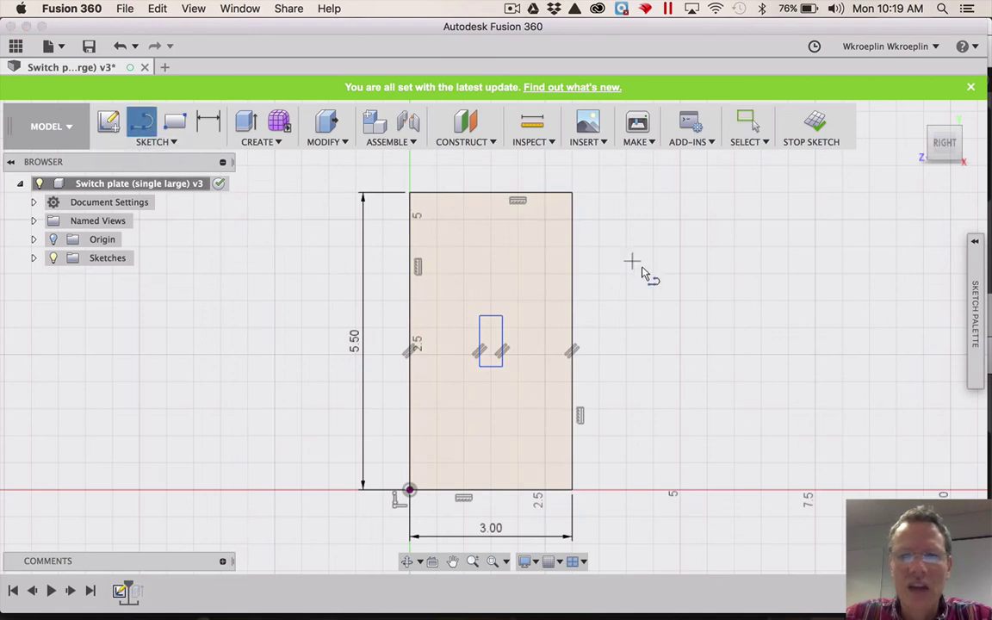
{"action": "left_click", "coordinate": [663, 287]}
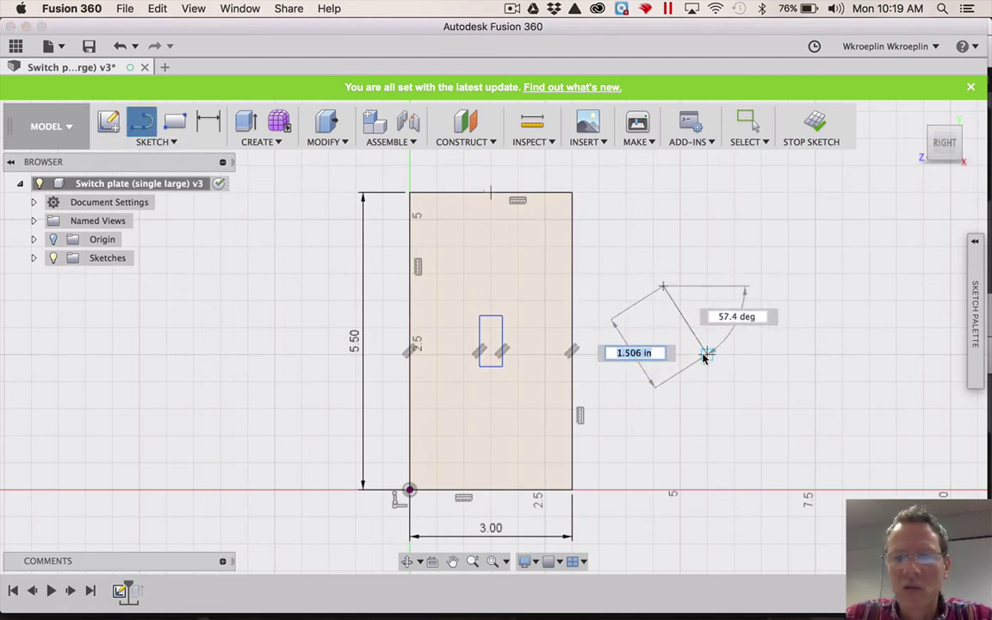
{"action": "left_click", "coordinate": [706, 354]}
{"action": "key", "text": "Escape"}
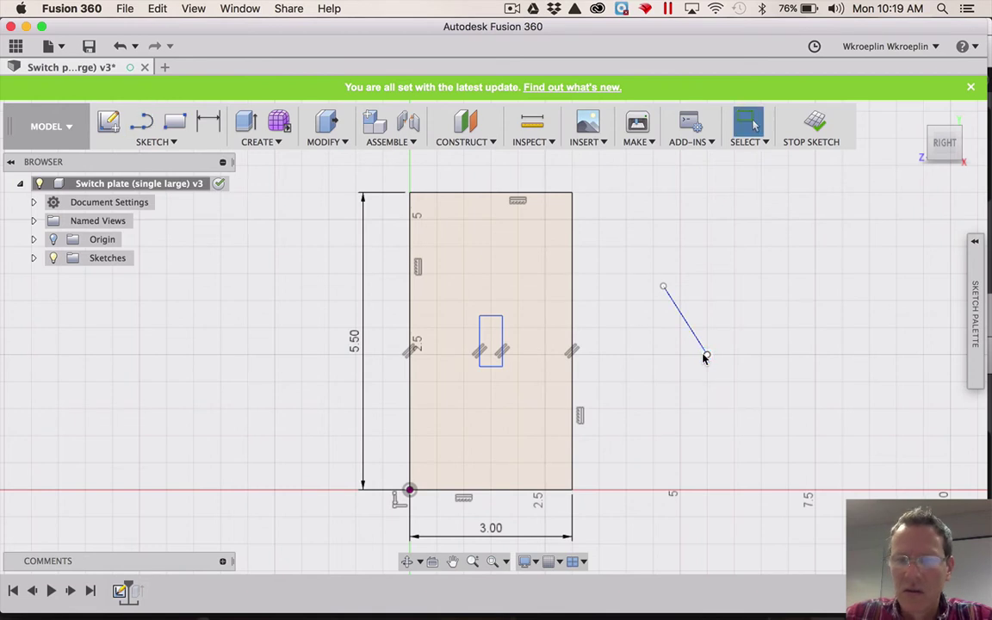
{"action": "right_click", "coordinate": [689, 329]}
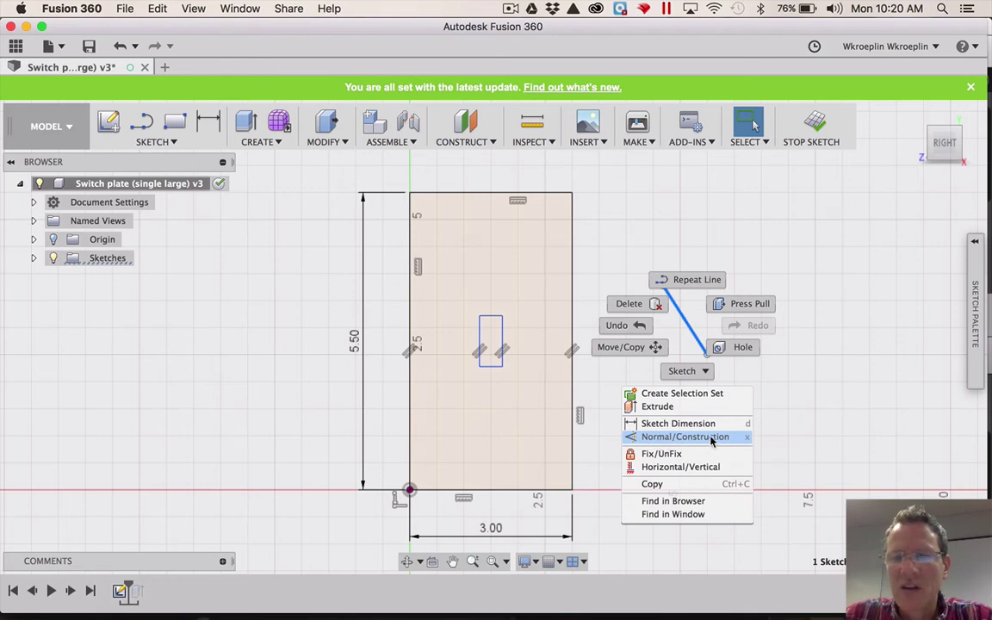
{"action": "left_click", "coordinate": [701, 439]}
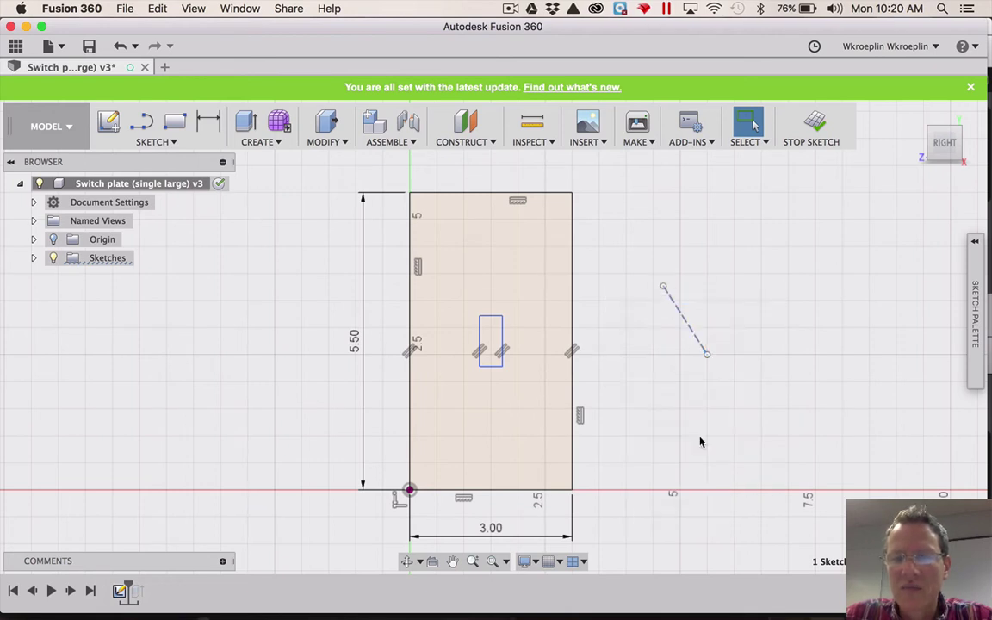
{"action": "left_click", "coordinate": [742, 391]}
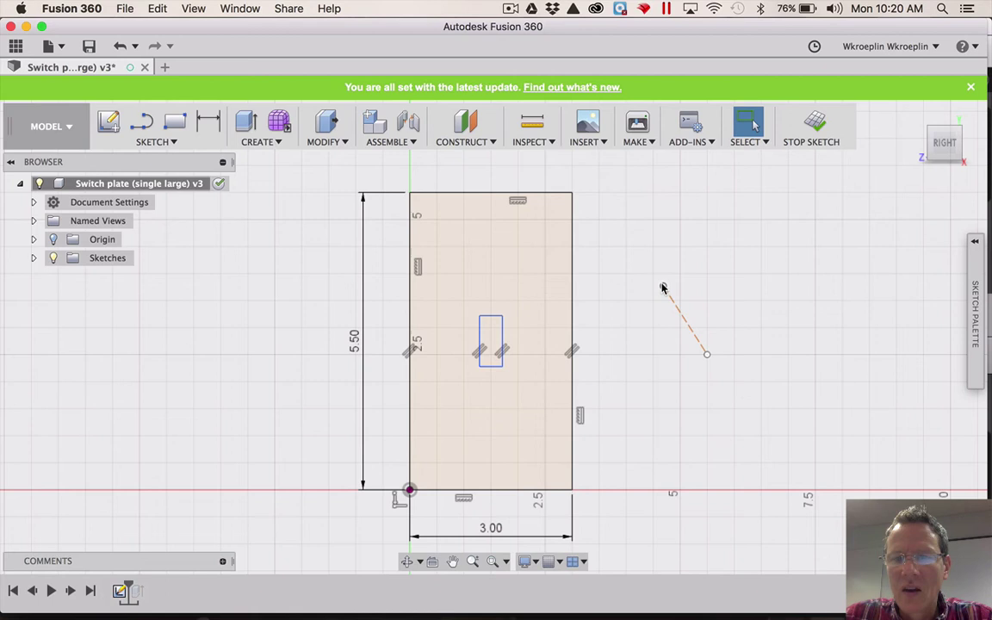
{"action": "left_click", "coordinate": [693, 329]}
{"action": "key", "text": "Delete"}
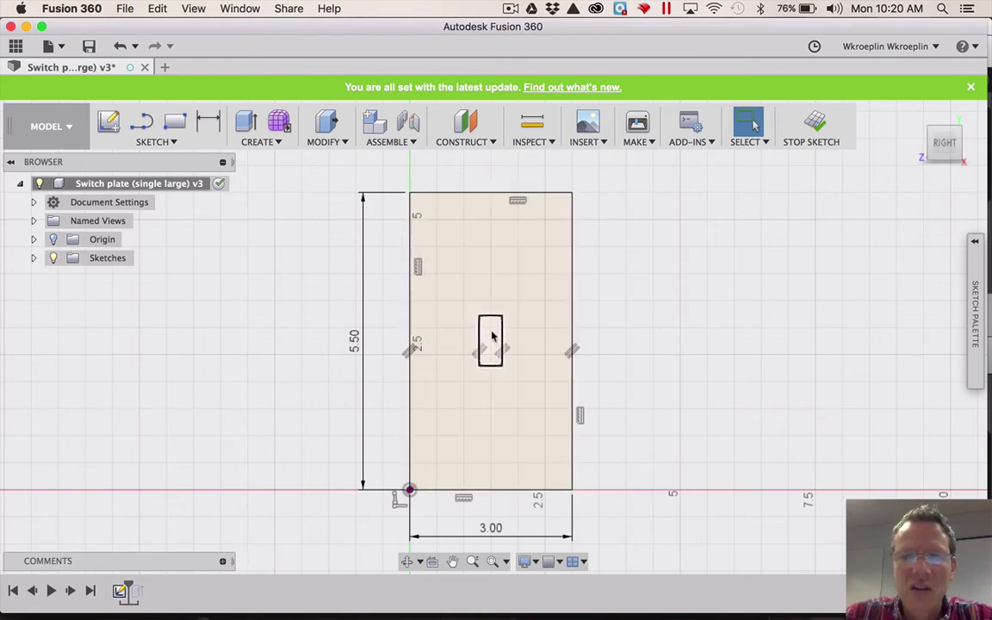
- Draw a 1.19 in vertical line upward from the centre of the switch opening
{"action": "left_click", "coordinate": [142, 121]}
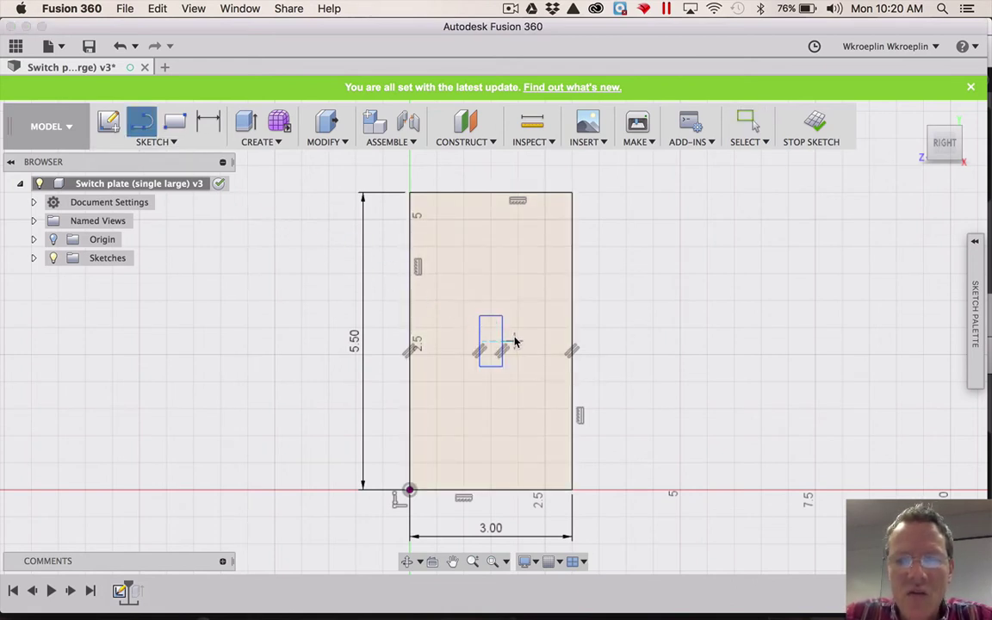
{"action": "scroll", "coordinate": [496, 342], "scroll_direction": "up", "scroll_amount": 5}
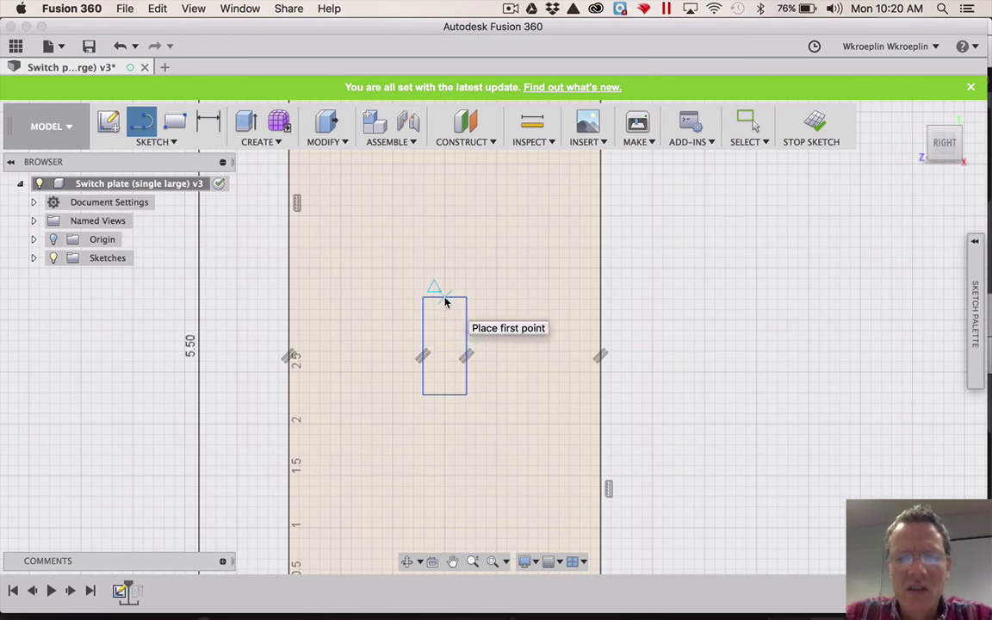
{"action": "left_click", "coordinate": [445, 346]}
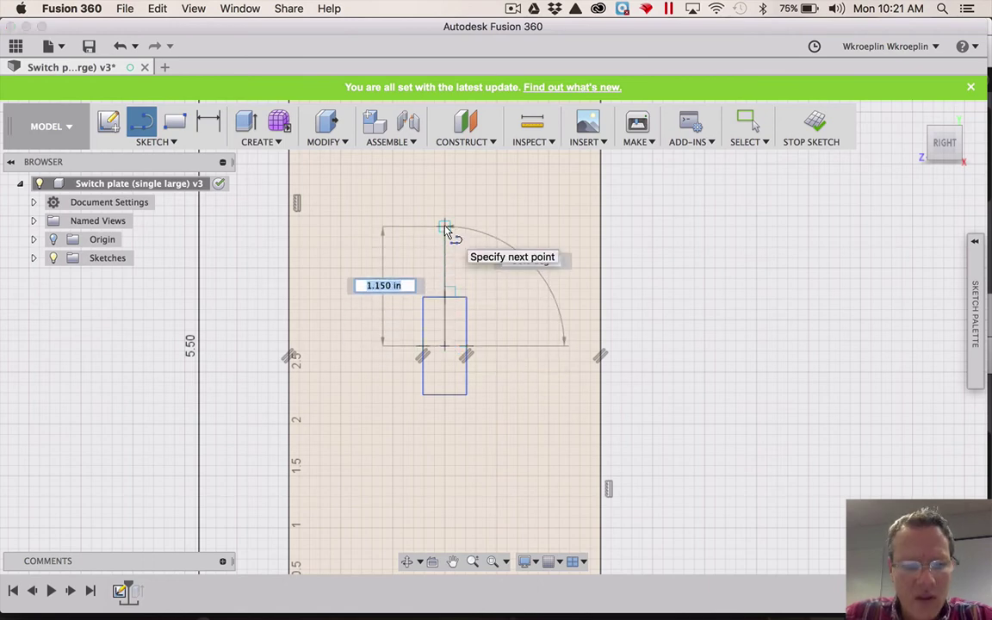
{"action": "type", "text": "1.19"}
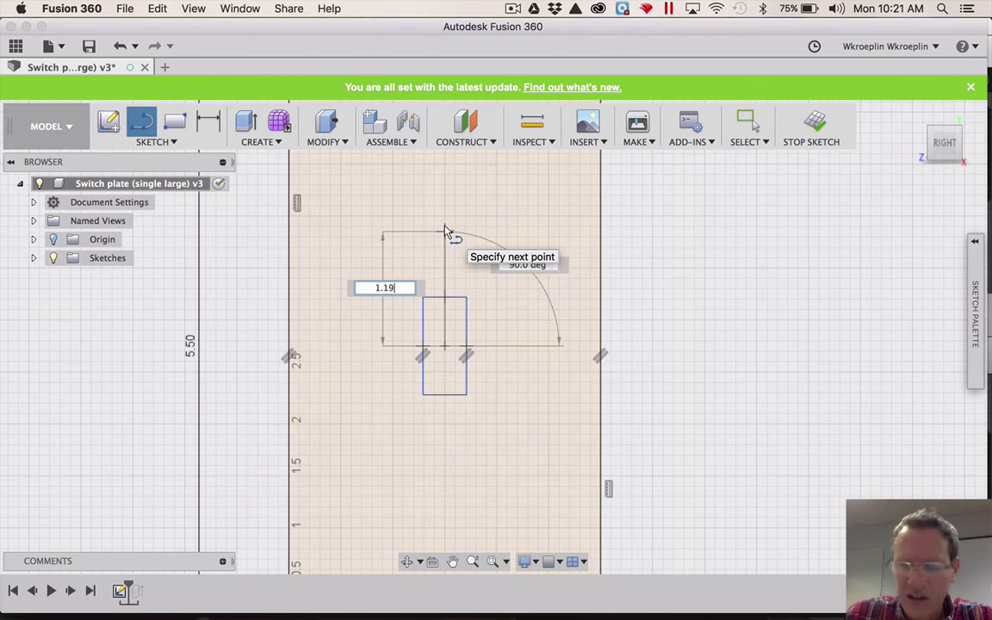
{"action": "key", "text": "Return"}
{"action": "key", "text": "Escape"}
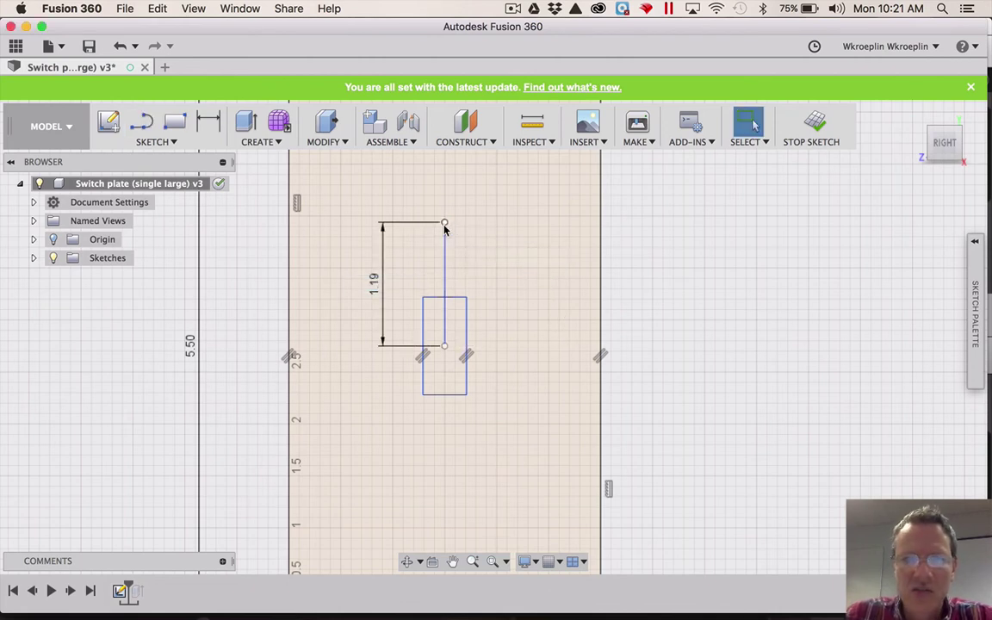
- Convert the upper 1.19 in guide line to construction geometry
{"action": "left_click", "coordinate": [446, 267]}
{"action": "right_click", "coordinate": [446, 266]}
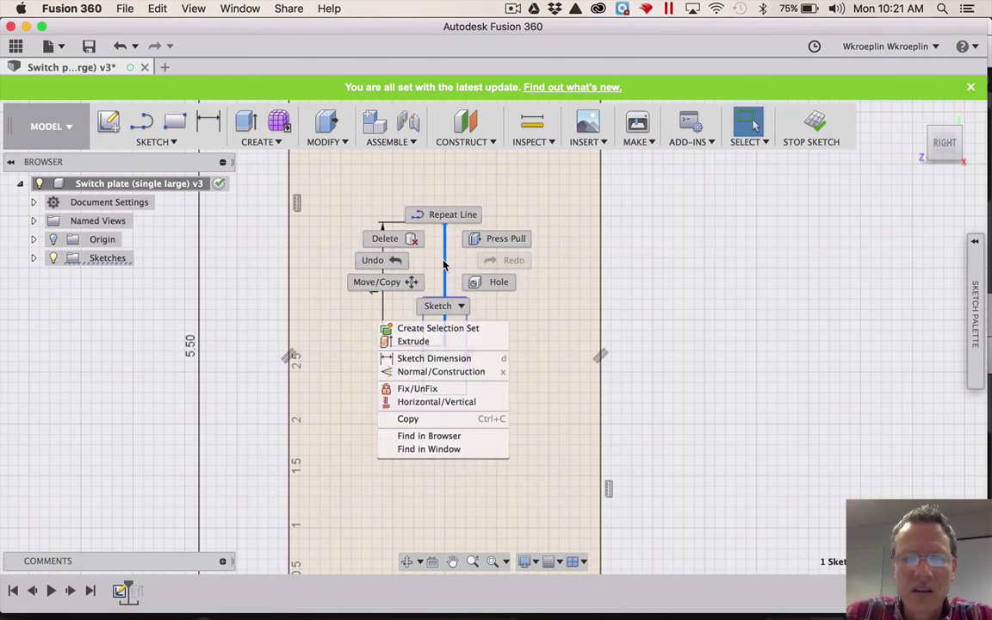
{"action": "left_click", "coordinate": [441, 372]}
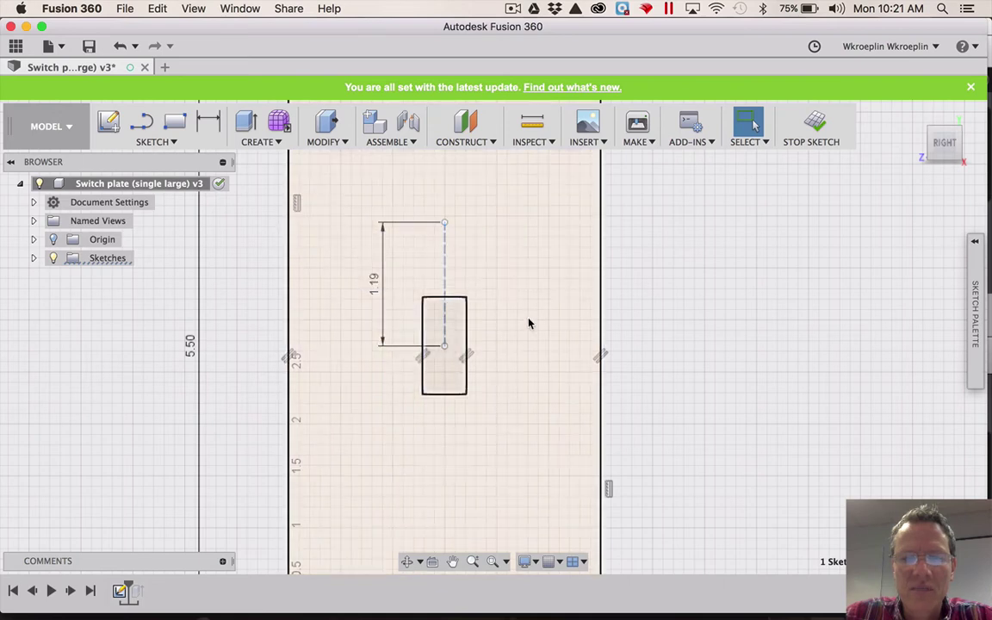
- Draw a matching 1.19 in line downward from the opening's centre and select it
{"action": "left_click", "coordinate": [146, 126]}
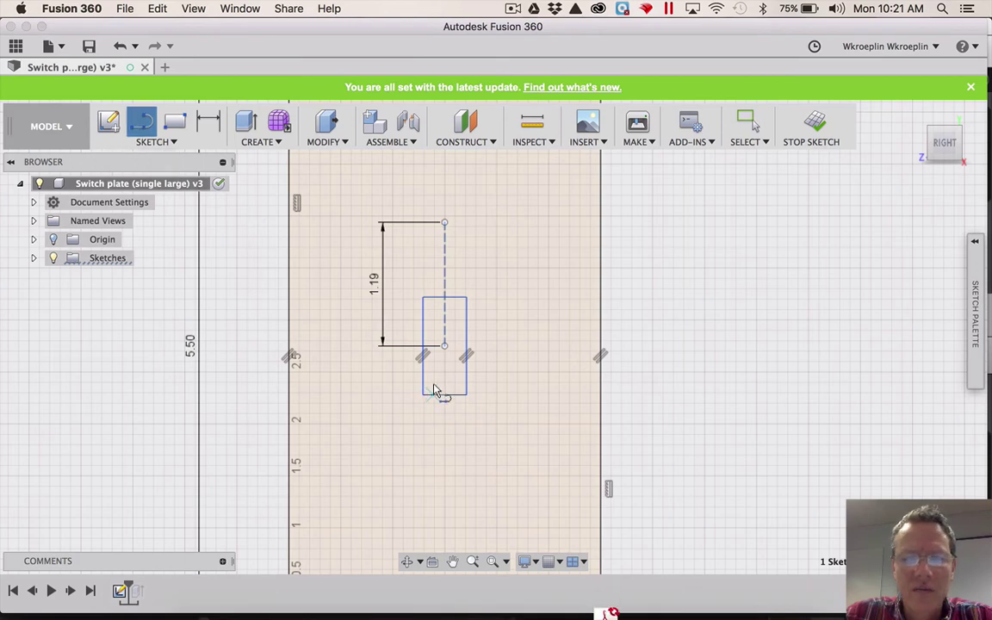
{"action": "left_click", "coordinate": [445, 350]}
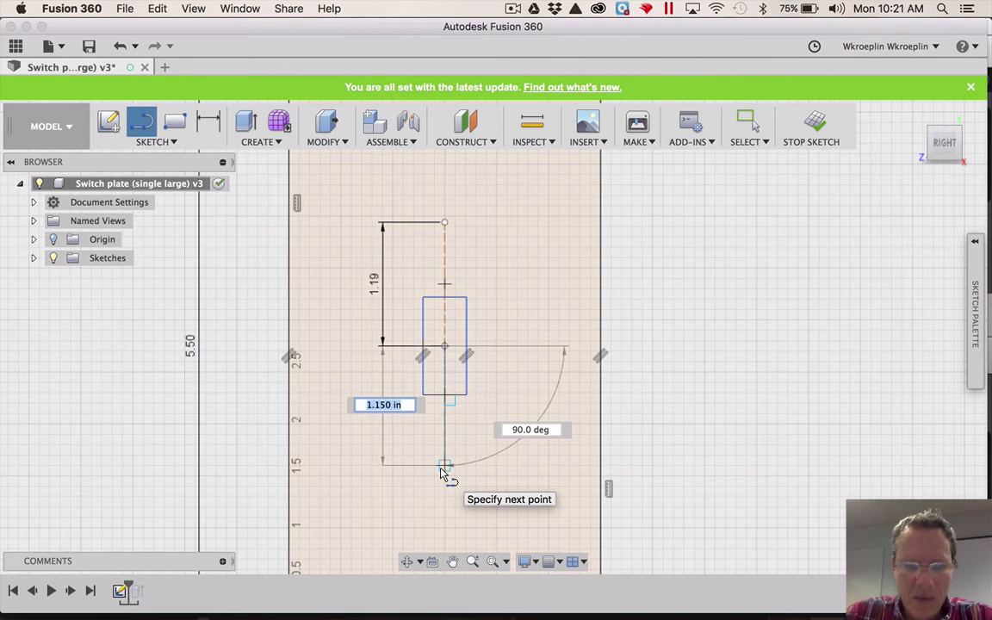
{"action": "type", "text": "1.19"}
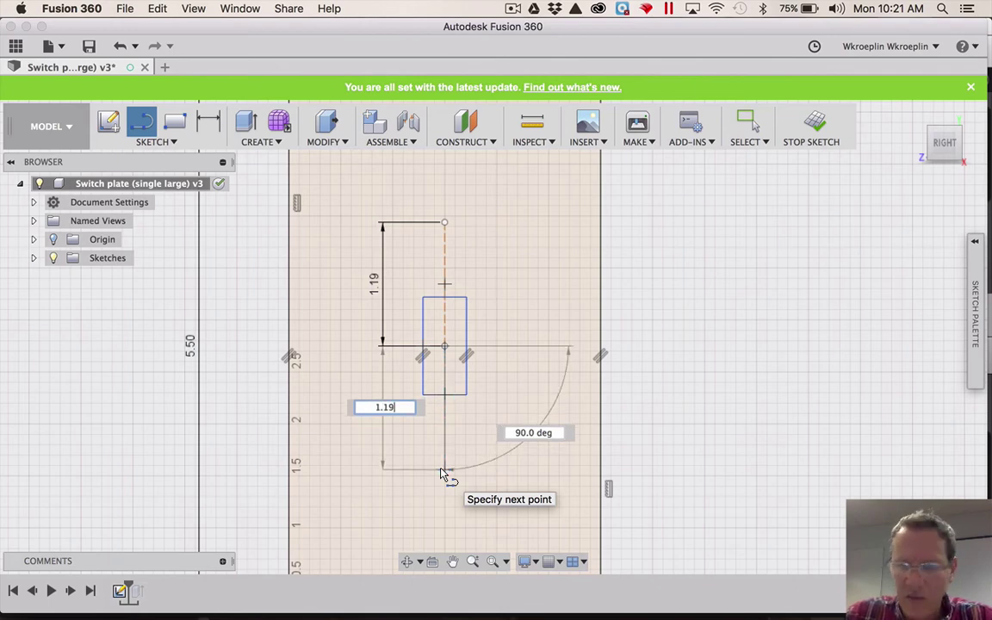
{"action": "key", "text": "Return"}
{"action": "key", "text": "Escape"}
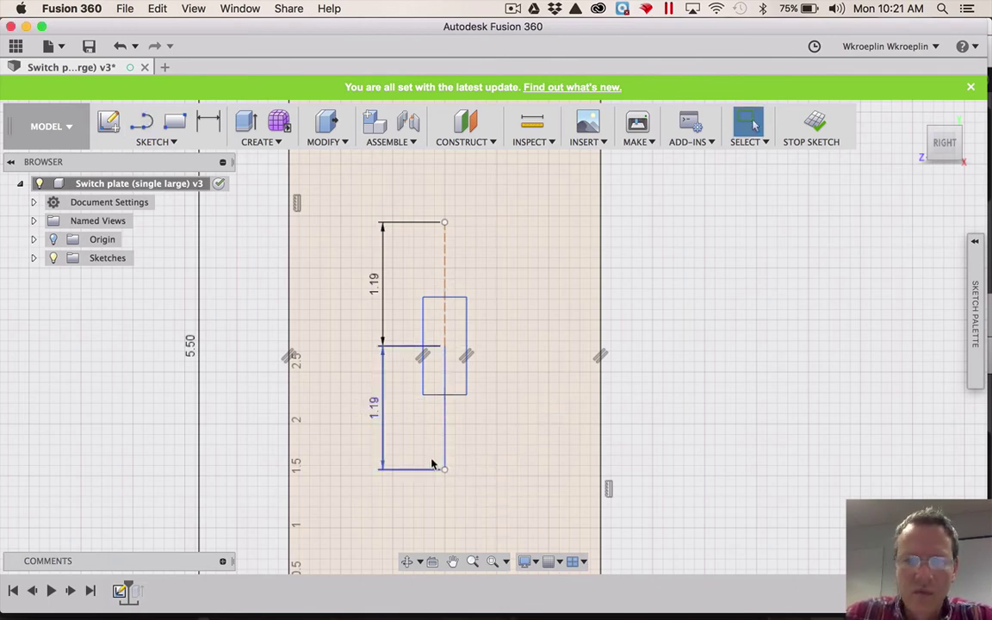
{"action": "left_click", "coordinate": [445, 423]}
{"action": "right_click", "coordinate": [445, 423]}
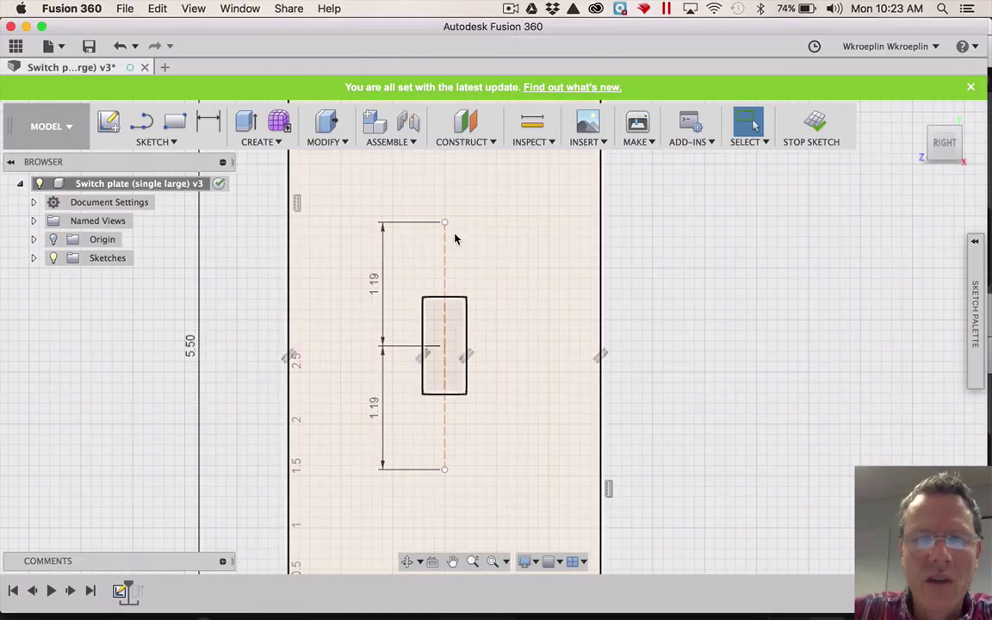
- Select the switch-opening rectangle in the sketch
{"action": "left_click", "coordinate": [445, 223]}
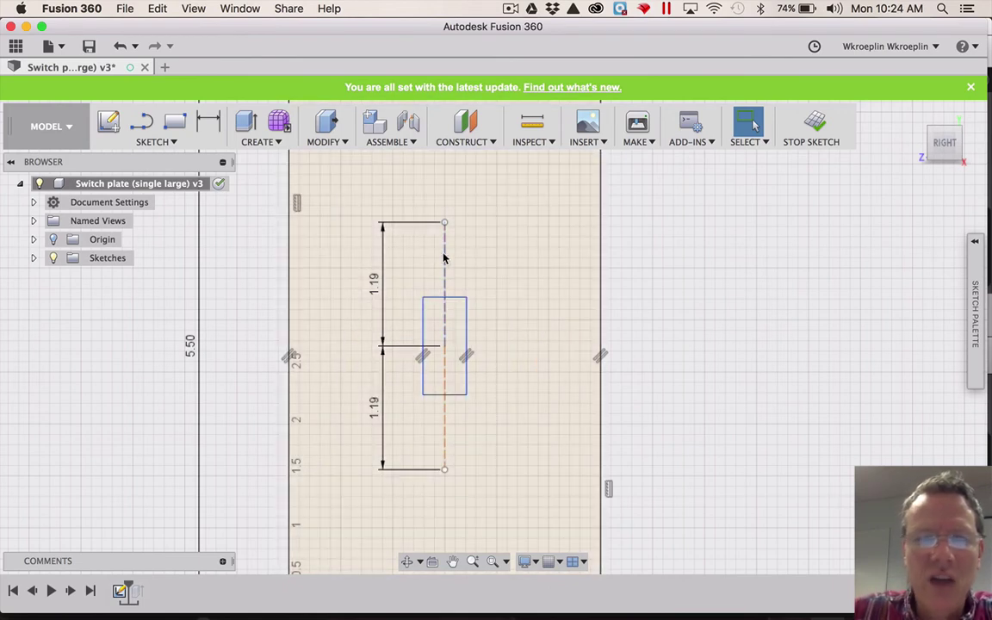
- Draw a 0.25 in diameter centre-diameter circle at the top guide endpoint
{"action": "left_click", "coordinate": [153, 142]}
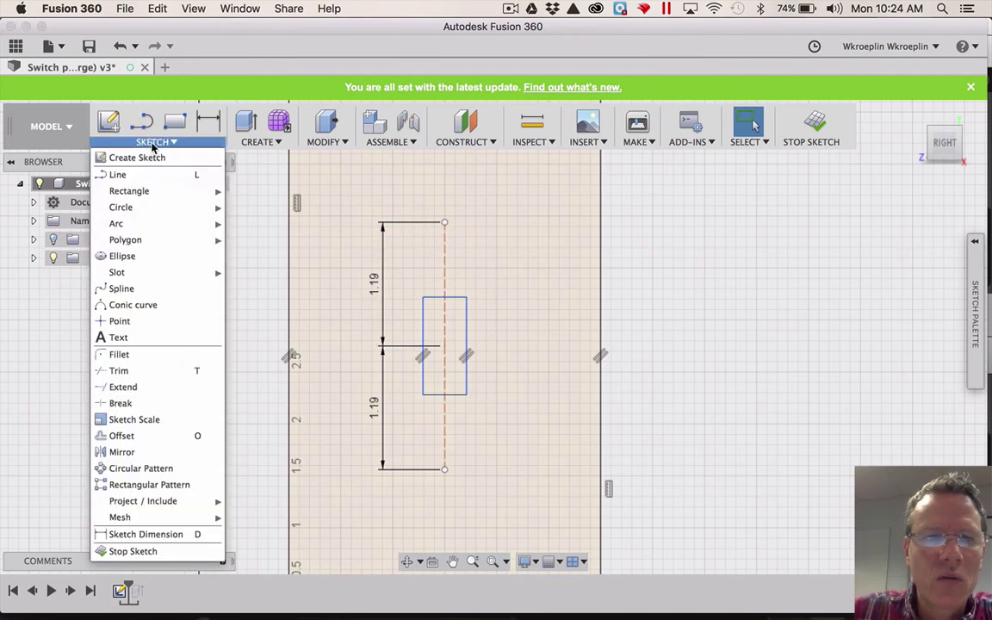
{"action": "mouse_move", "coordinate": [157, 211]}
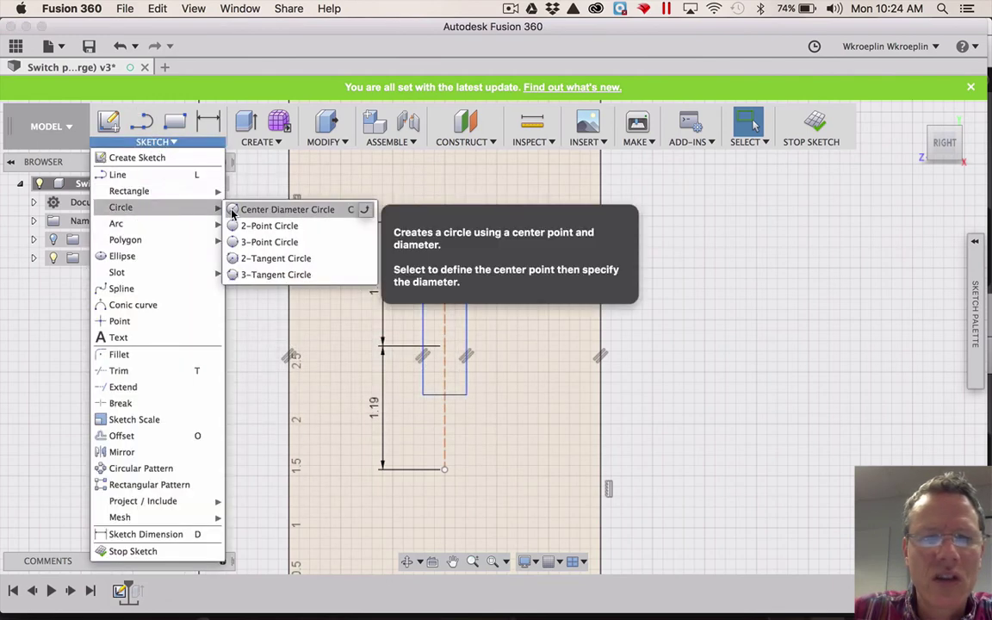
{"action": "left_click", "coordinate": [259, 210]}
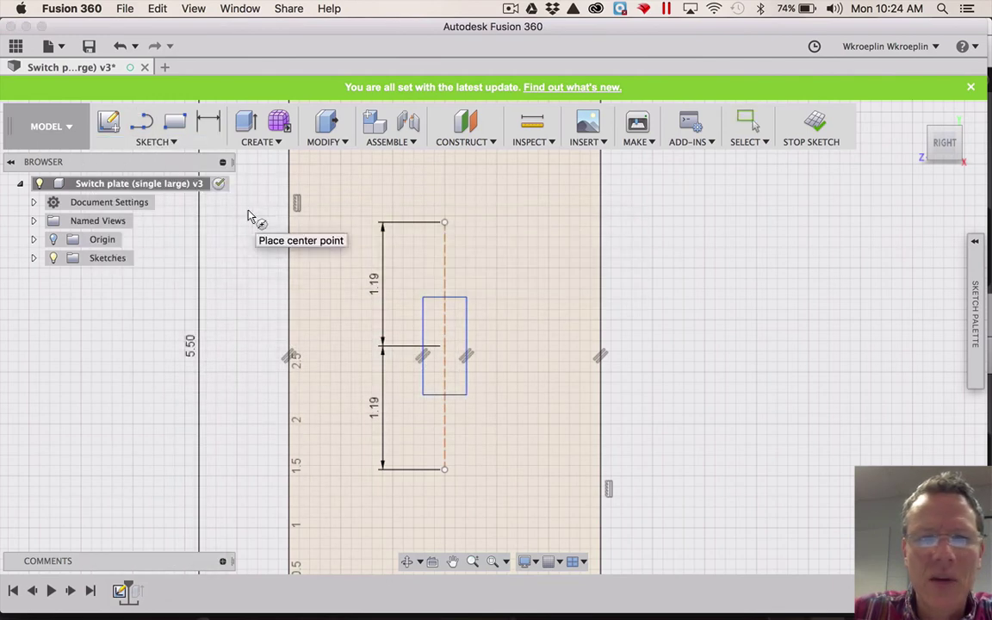
{"action": "left_click", "coordinate": [445, 224]}
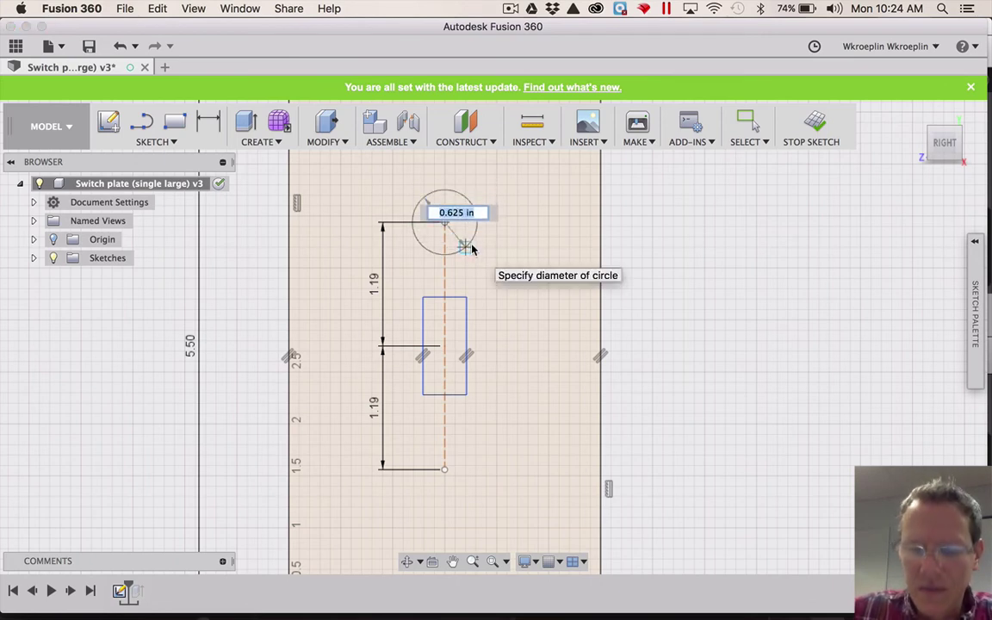
{"action": "type", "text": ".2"}
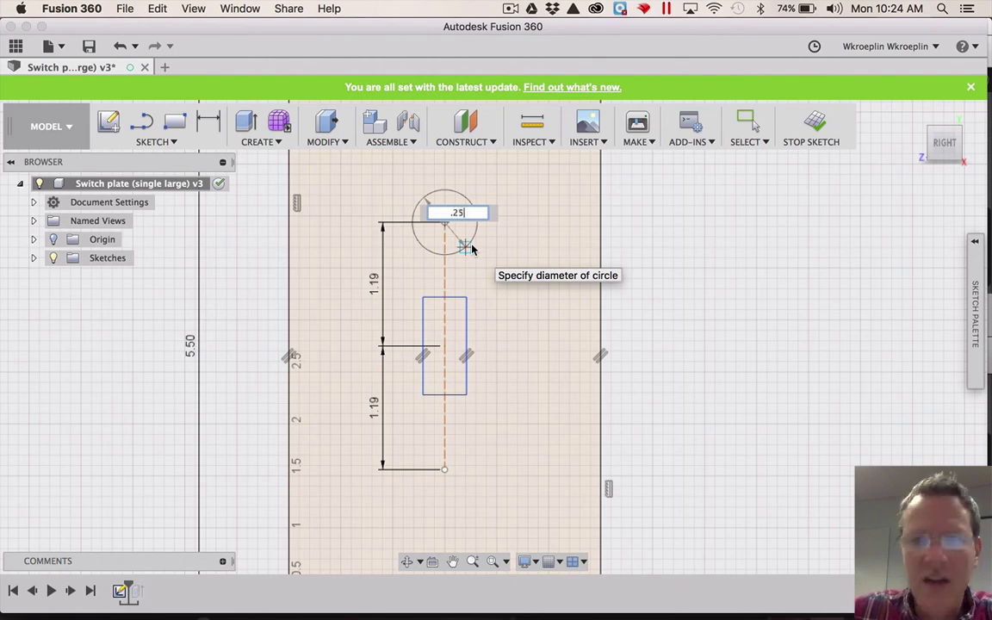
{"action": "type", "text": "5"}
{"action": "key", "text": "Return"}
- Draw a matching 0.25 in diameter circle at the bottom guide endpoint
{"action": "left_click", "coordinate": [155, 141]}
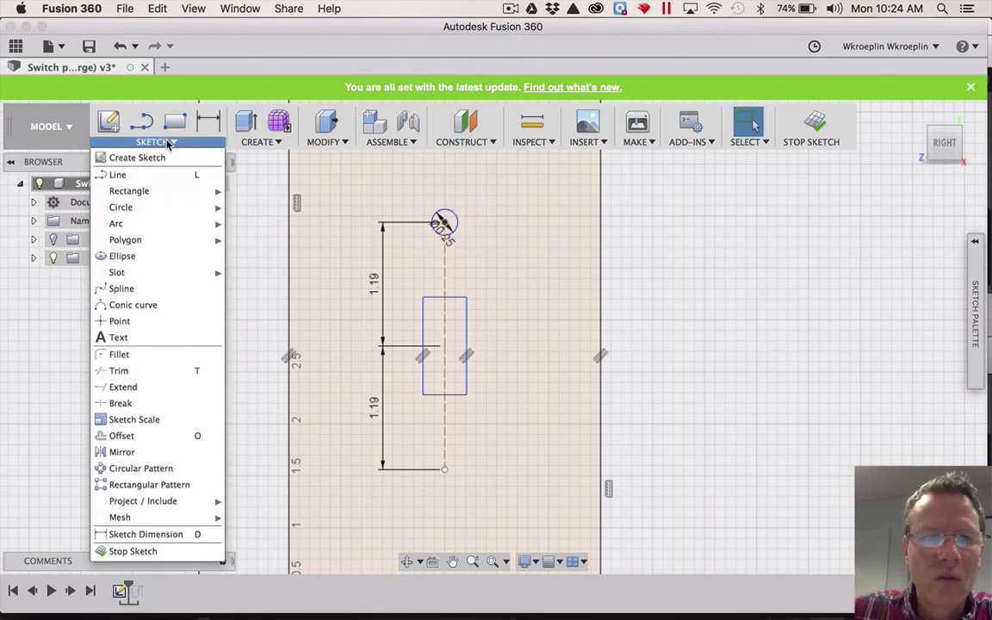
{"action": "mouse_move", "coordinate": [170, 214]}
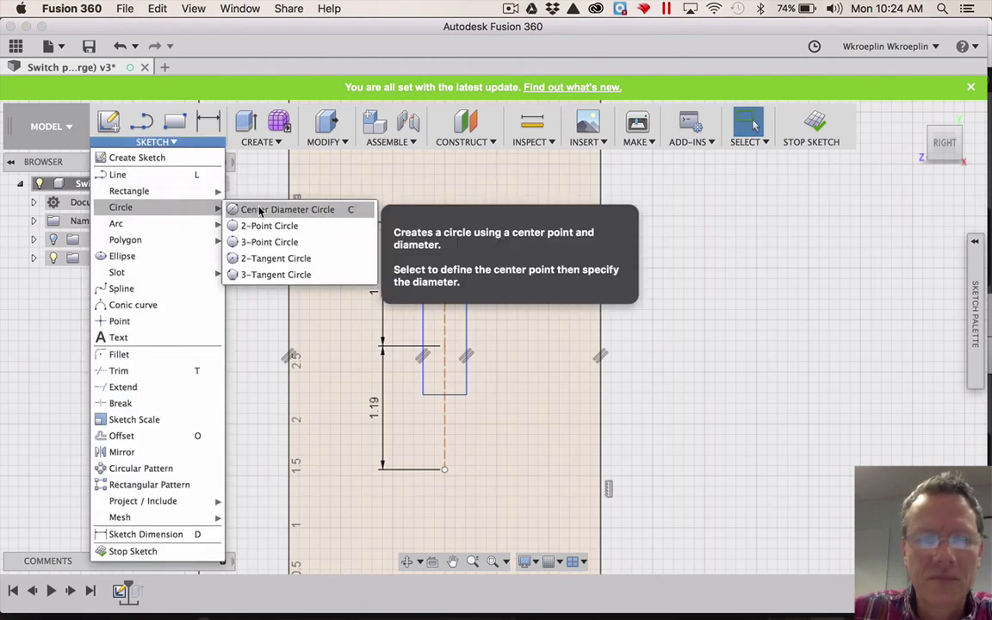
{"action": "left_click", "coordinate": [250, 209]}
{"action": "left_click", "coordinate": [444, 471]}
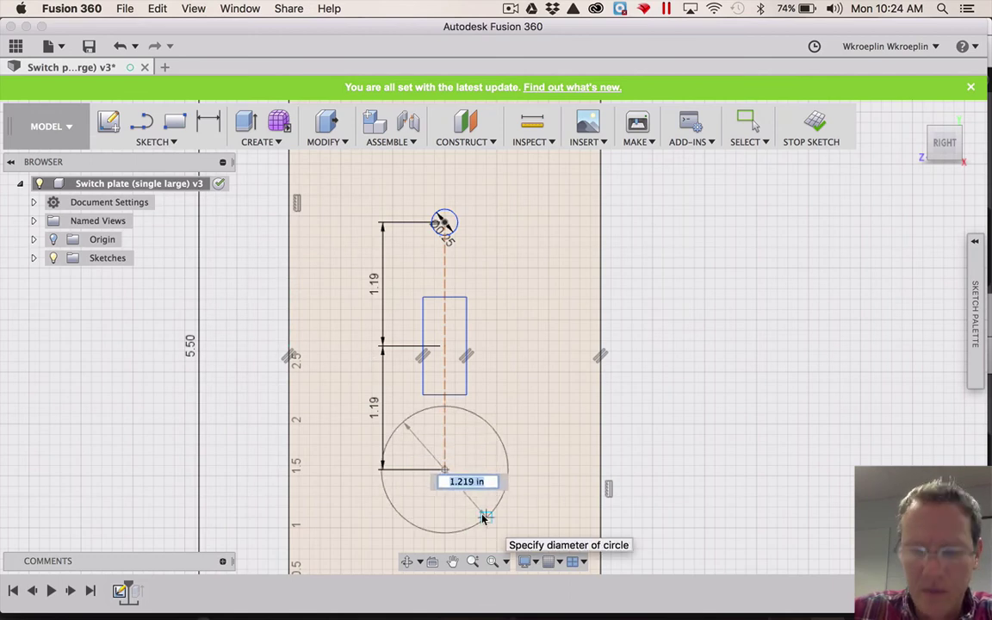
{"action": "type", "text": ".25"}
{"action": "key", "text": "Return"}
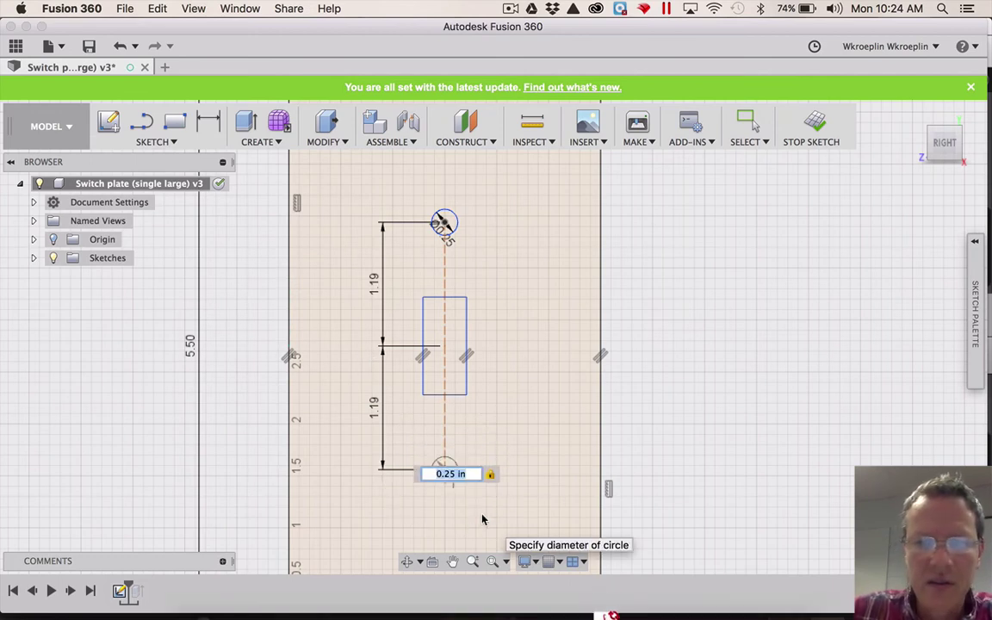
{"action": "key", "text": "Escape"}
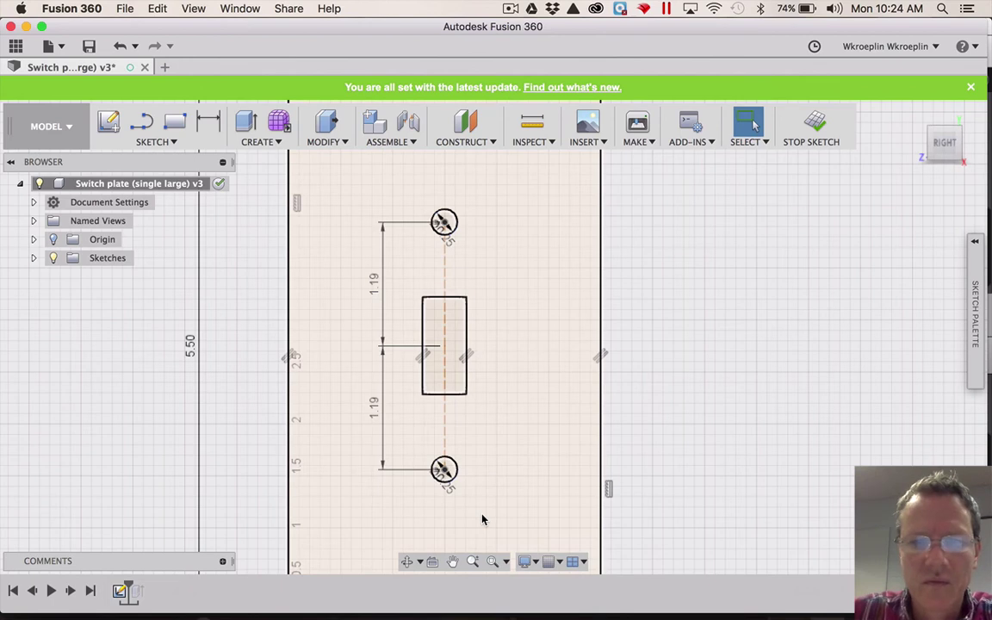
- Delete the upper and lower 1.19 in guide lines along with their dimensions
{"action": "left_click_drag", "start_coordinate": [482, 520], "coordinate": [446, 266]}
{"action": "left_click", "coordinate": [446, 270]}
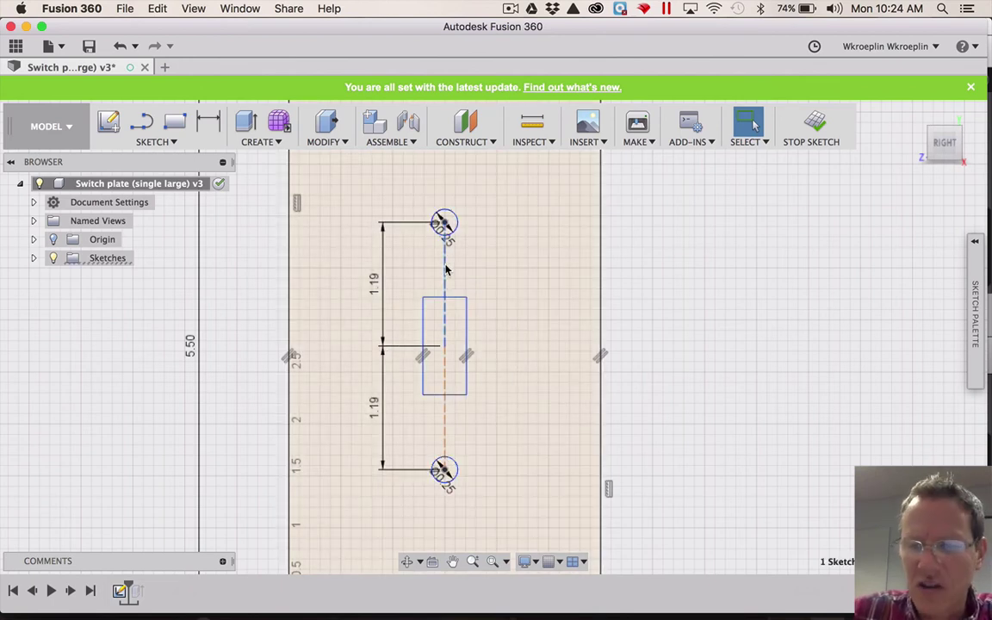
{"action": "key", "text": "Delete"}
{"action": "left_click", "coordinate": [447, 400]}
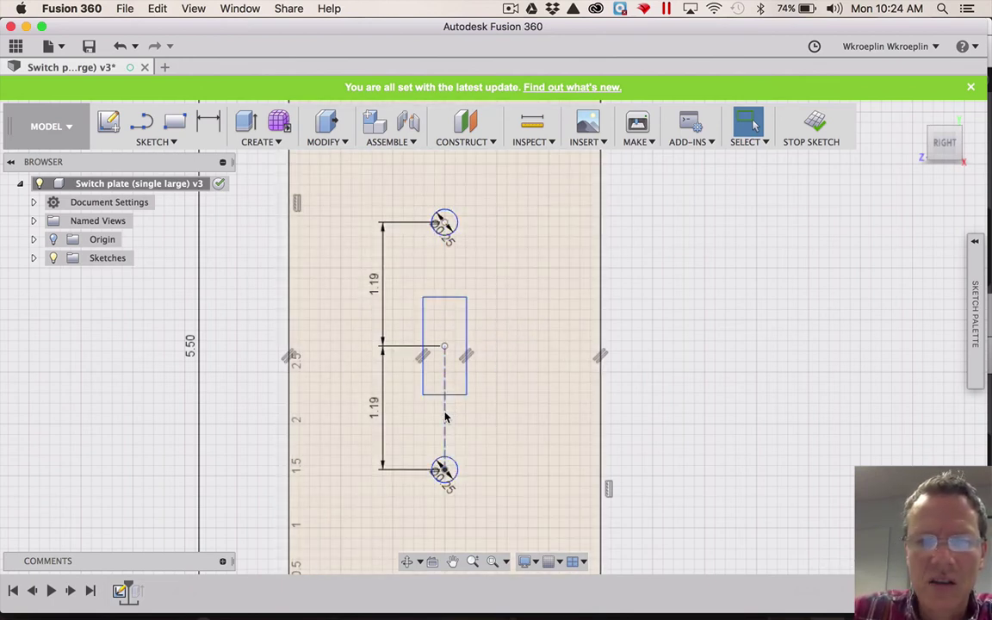
{"action": "key", "text": "Delete"}
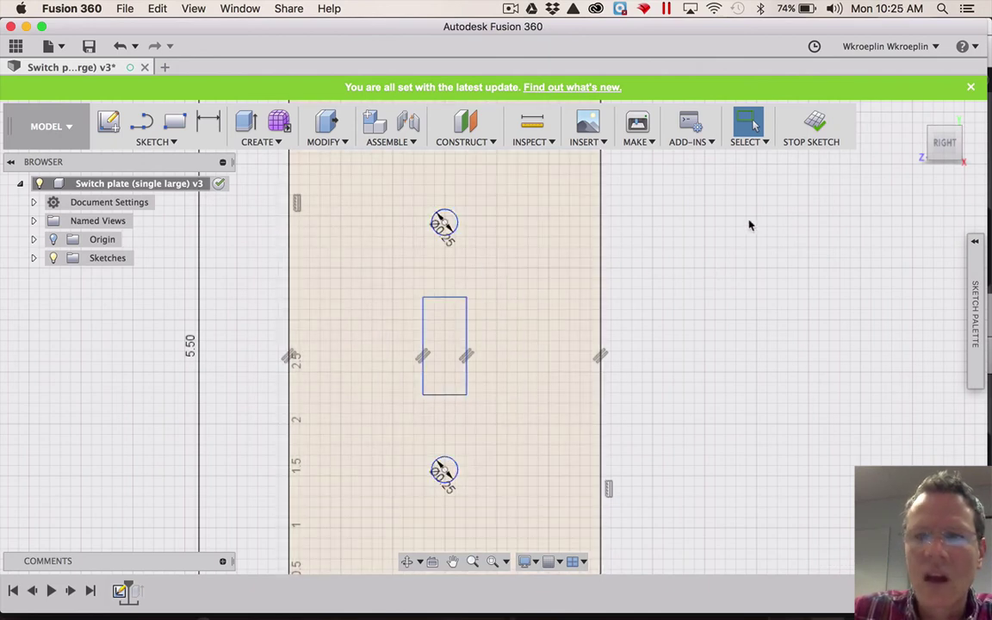
- Finish the sketch and view the flat plate profile with its slot and holes
{"action": "left_click", "coordinate": [813, 127]}
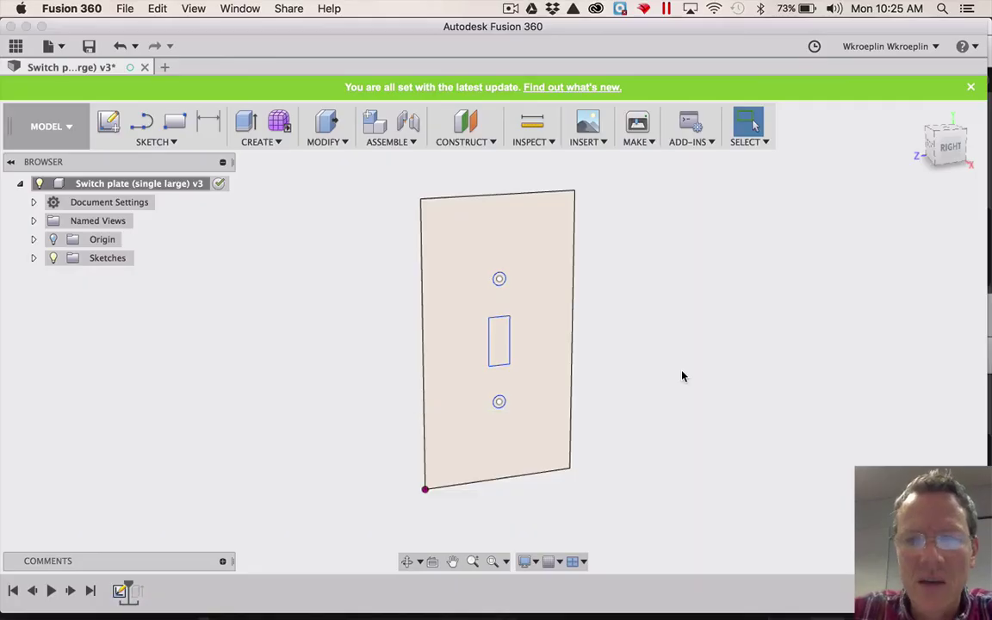
{"action": "scroll", "coordinate": [629, 326], "scroll_direction": "left", "scroll_amount": 10, "text": "shift"}
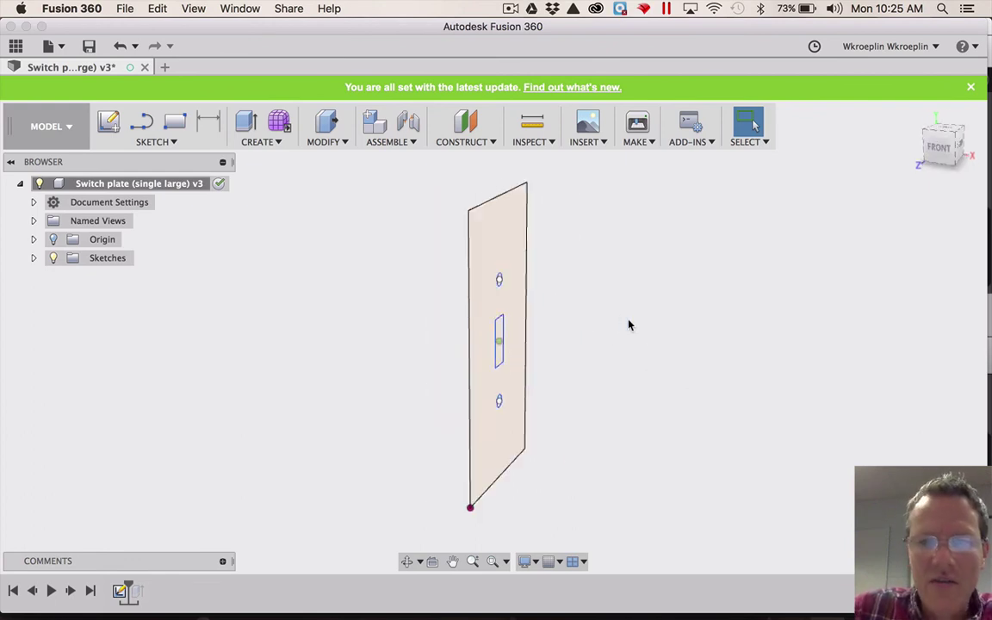
{"action": "scroll", "coordinate": [629, 326], "scroll_direction": "right", "scroll_amount": 8, "text": "shift"}
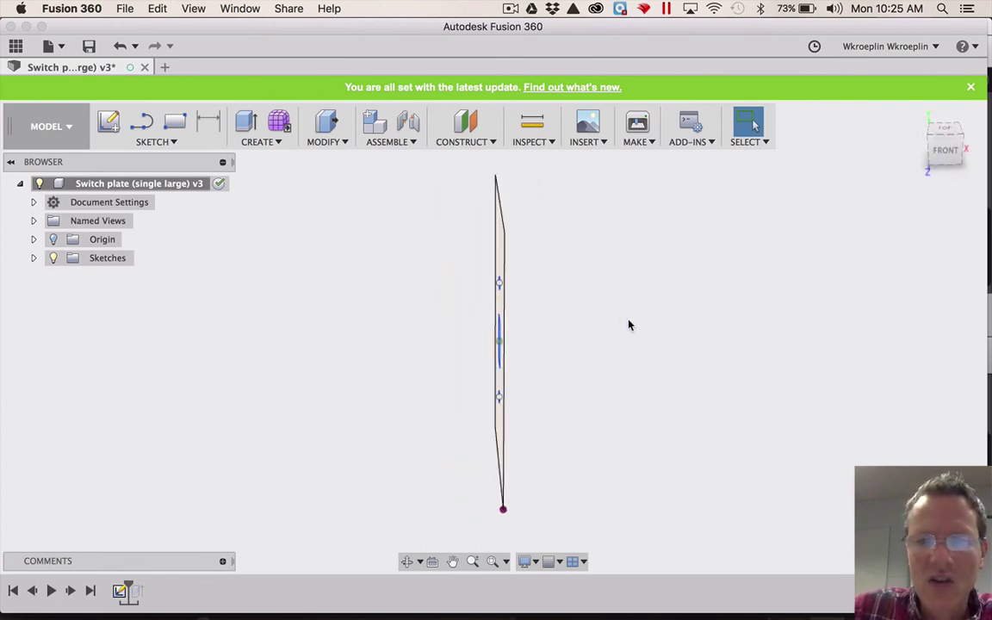
{"action": "scroll", "coordinate": [629, 326], "scroll_direction": "left", "scroll_amount": 8, "text": "shift"}
{"action": "scroll", "coordinate": [629, 325], "scroll_direction": "right", "scroll_amount": 10, "text": "shift"}
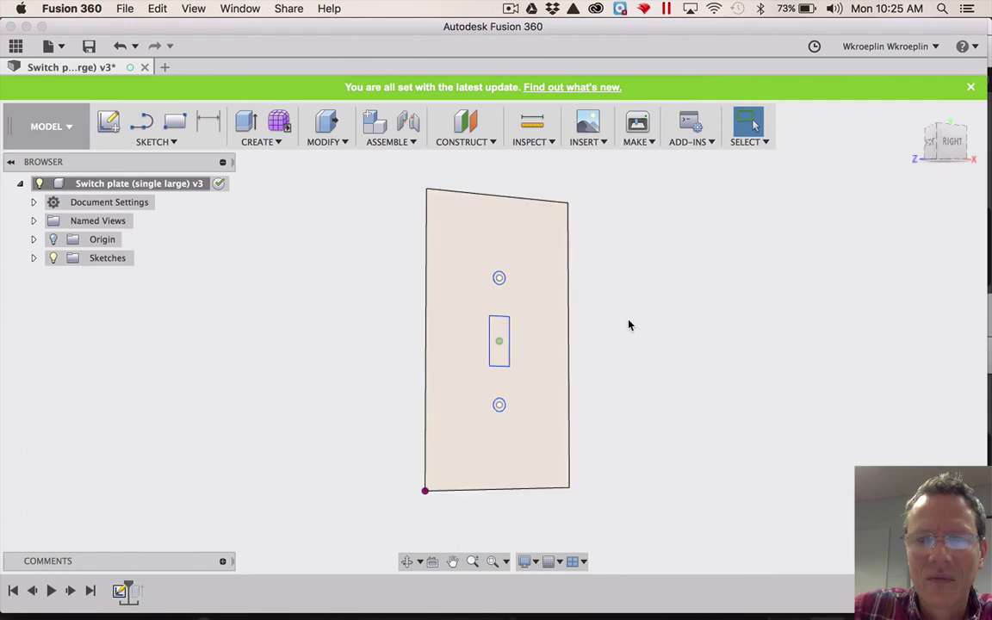
- Extrude the plate profile to a 0.25 in thickness
{"action": "left_click", "coordinate": [535, 298]}
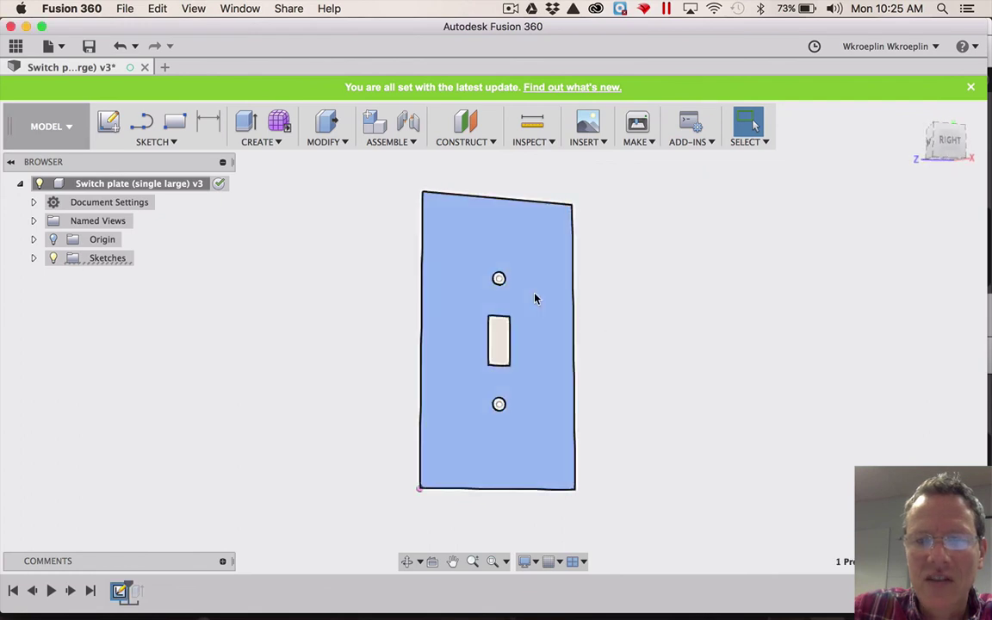
{"action": "right_click", "coordinate": [535, 298]}
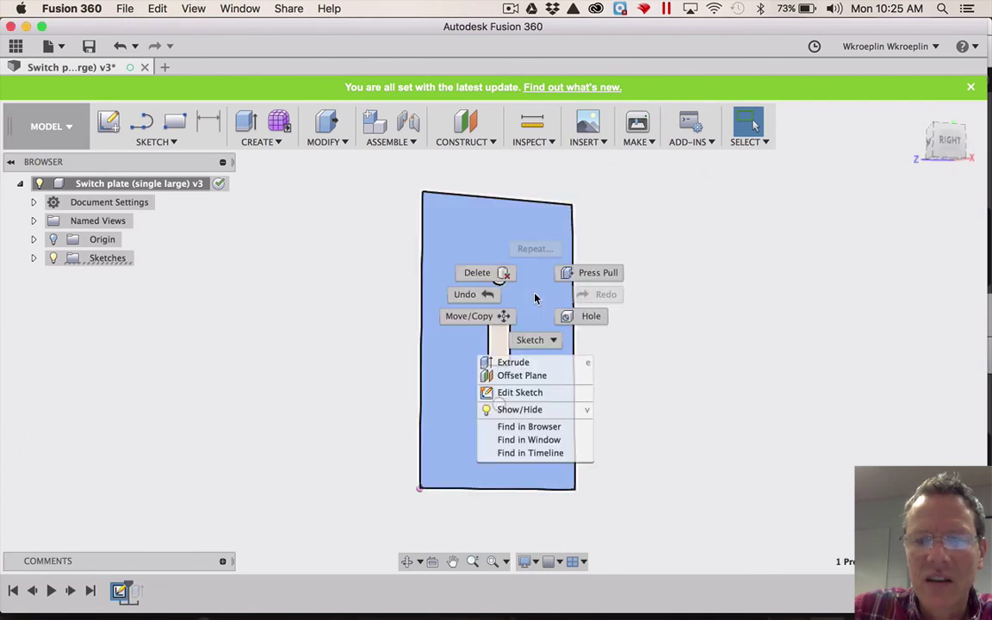
{"action": "left_click", "coordinate": [517, 363]}
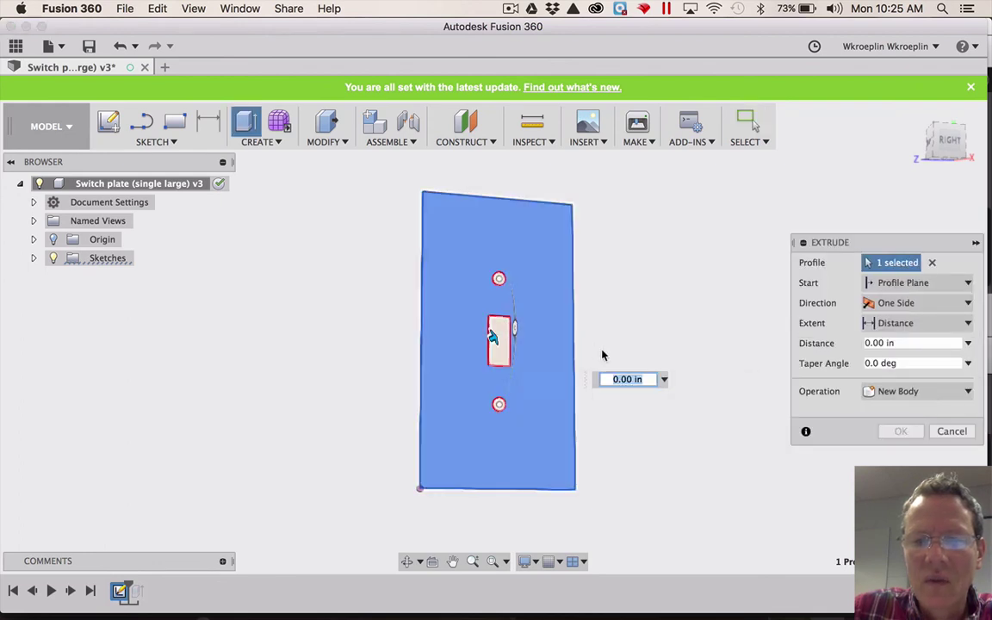
{"action": "type", "text": ".25"}
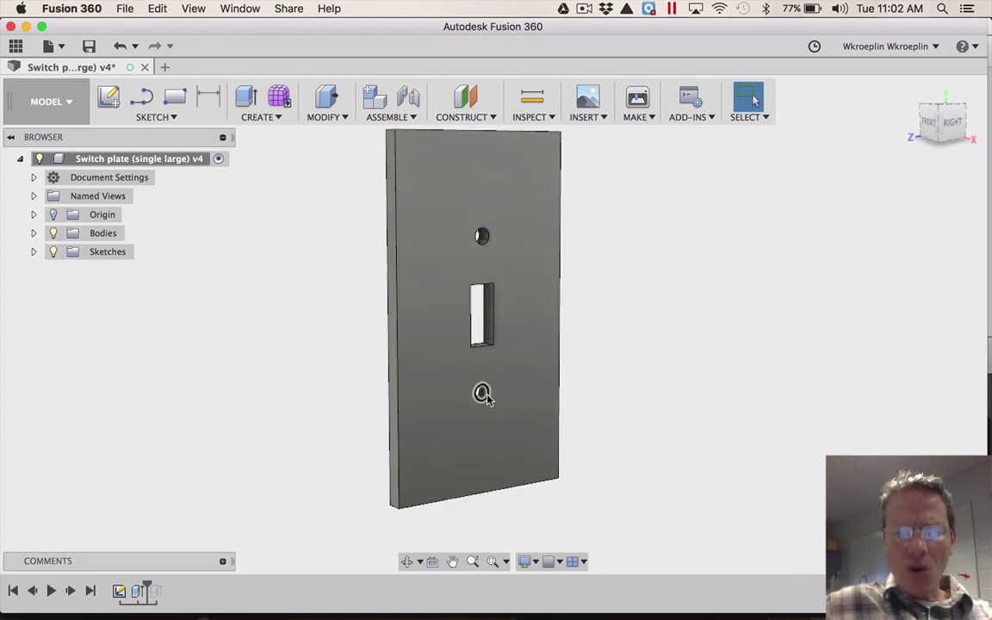
- Chamfer the lower screw hole's edge by 0.1 in
{"action": "scroll", "coordinate": [484, 396], "scroll_direction": "up", "scroll_amount": 5}
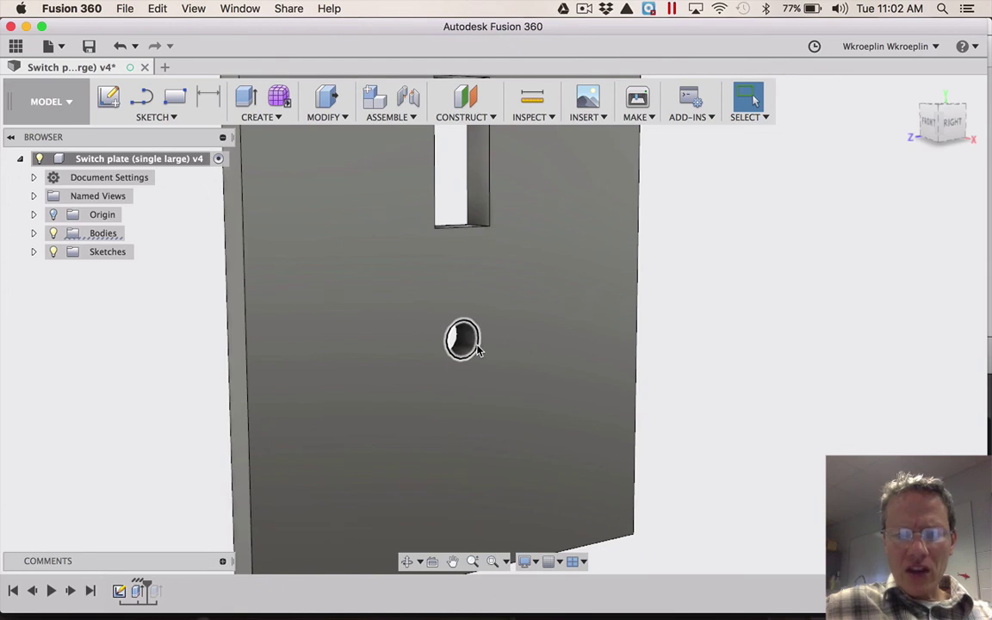
{"action": "right_click", "coordinate": [479, 350]}
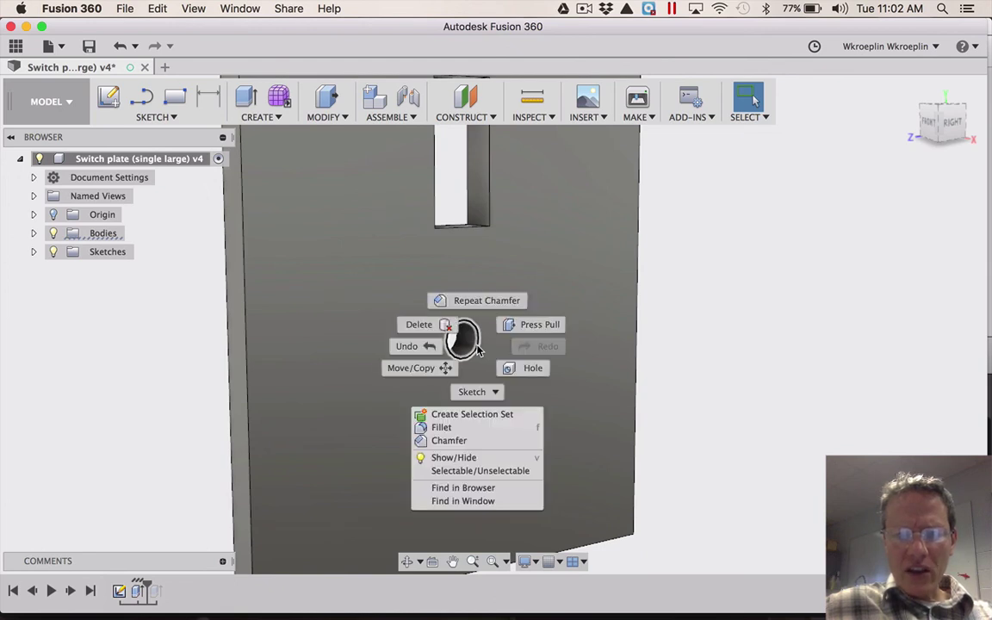
{"action": "left_click", "coordinate": [448, 442]}
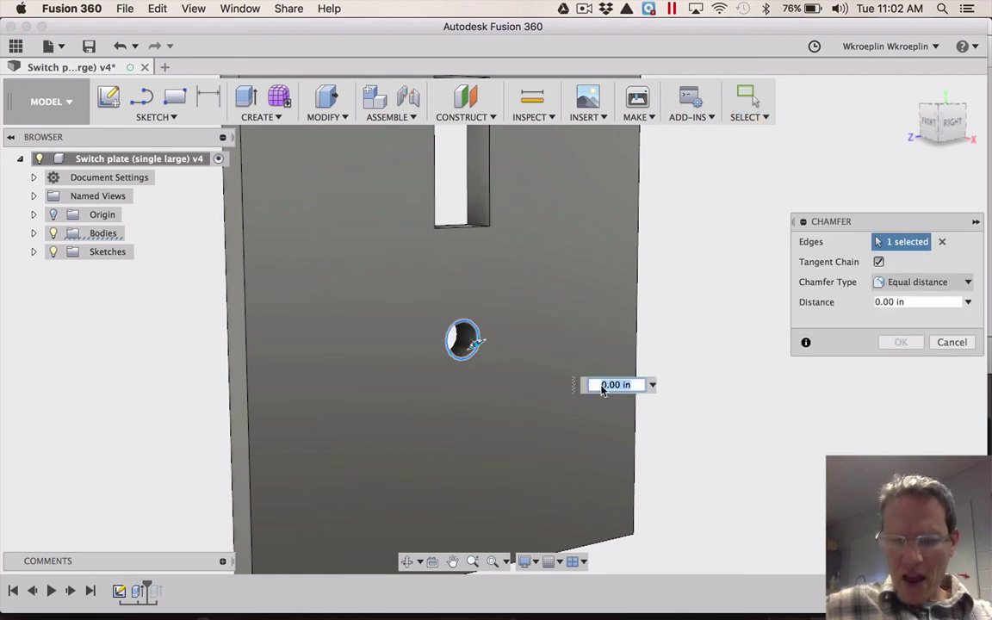
{"action": "key", "text": "BackSpace"}
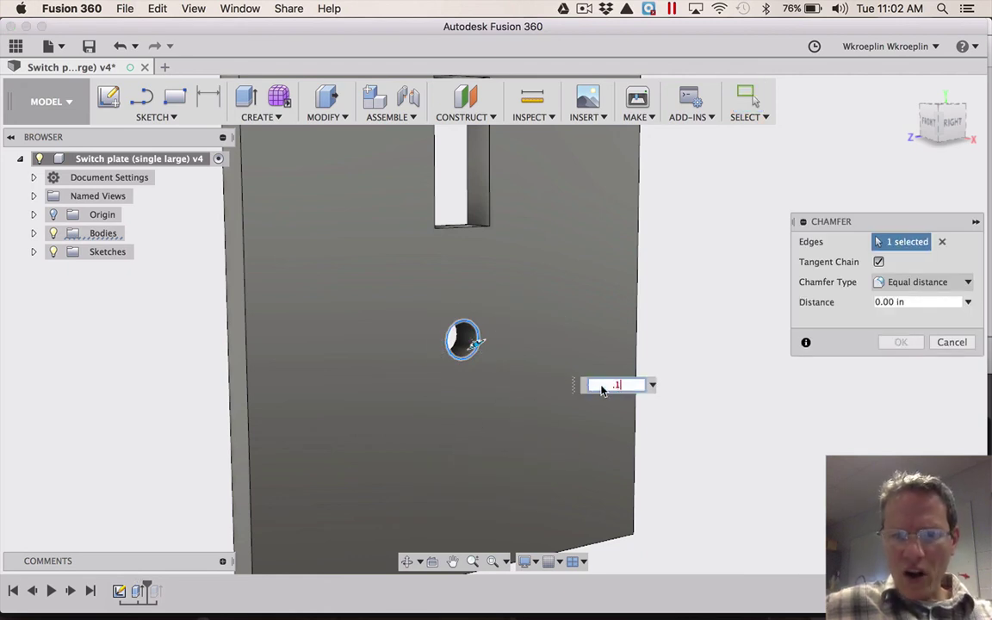
{"action": "key", "text": "Return"}
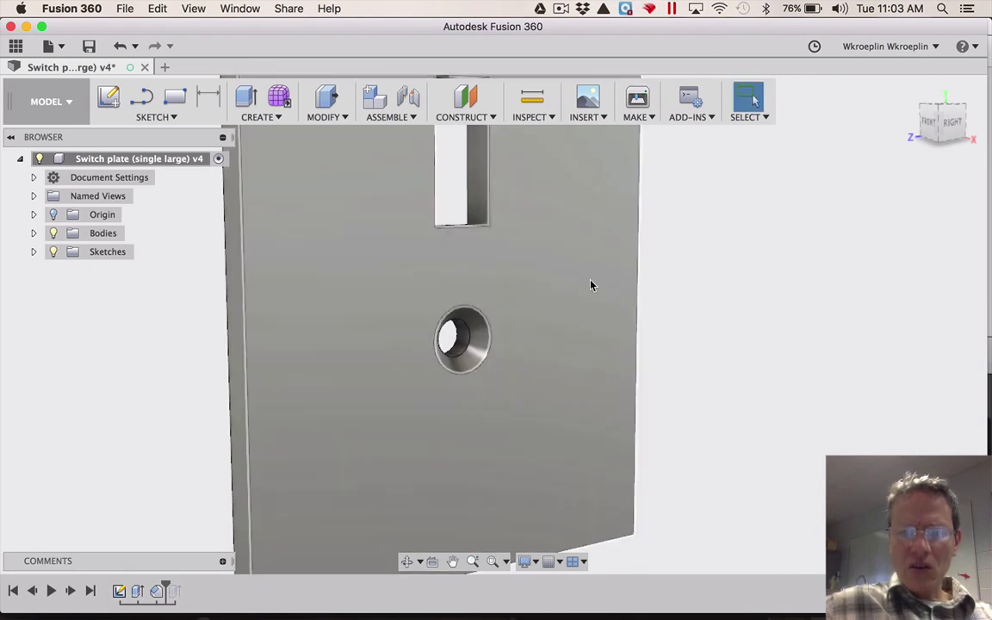
- Chamfer the upper screw hole's edge by 0.1 in, then return to the home view
{"action": "scroll", "coordinate": [591, 285], "scroll_direction": "up", "scroll_amount": 2}
{"action": "scroll", "coordinate": [591, 285], "scroll_direction": "down", "scroll_amount": 5}
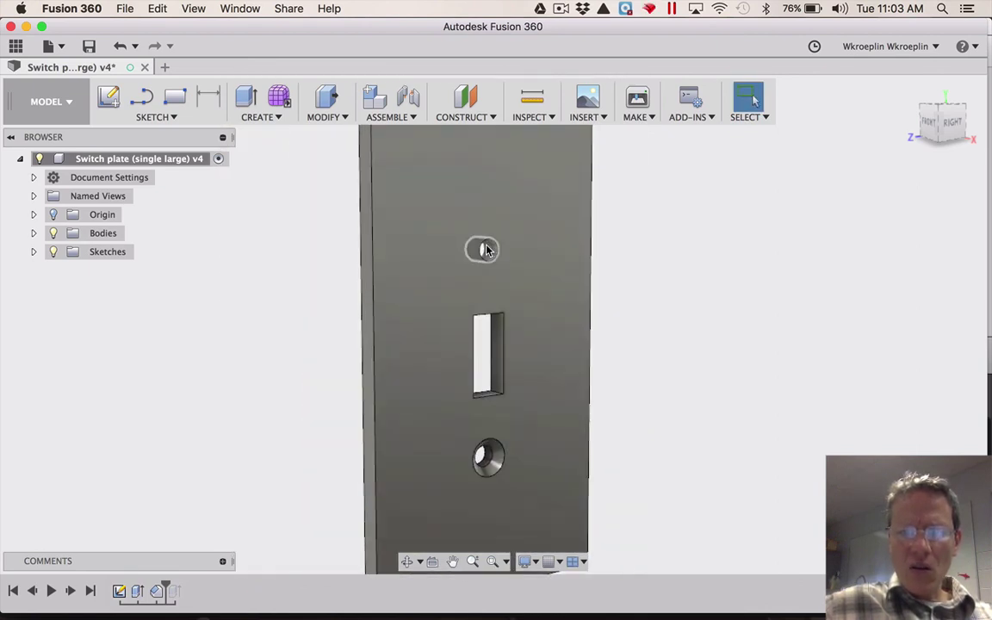
{"action": "scroll", "coordinate": [484, 250], "scroll_direction": "up", "scroll_amount": 3}
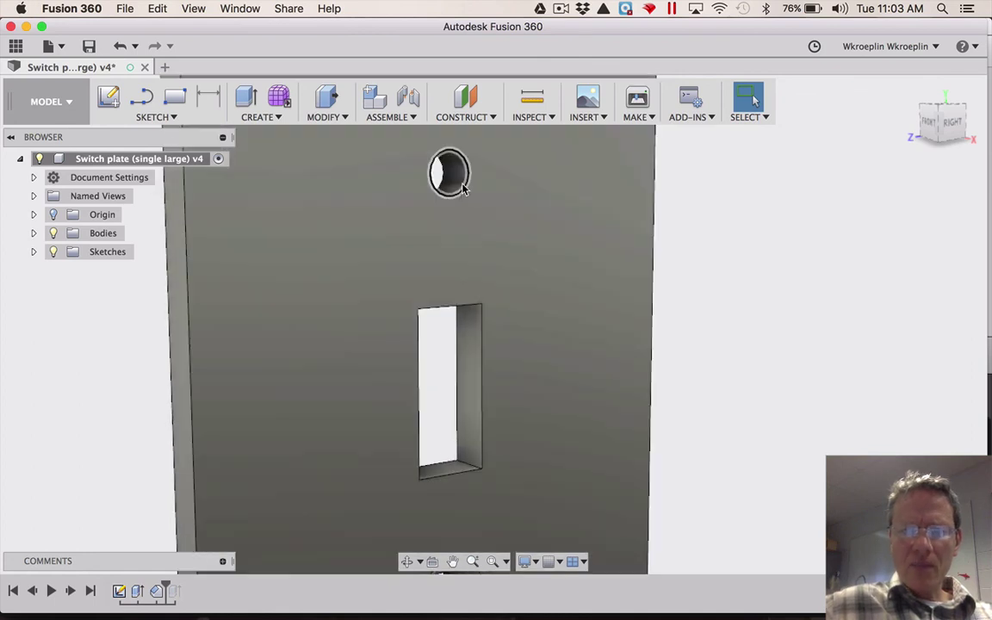
{"action": "right_click", "coordinate": [462, 188]}
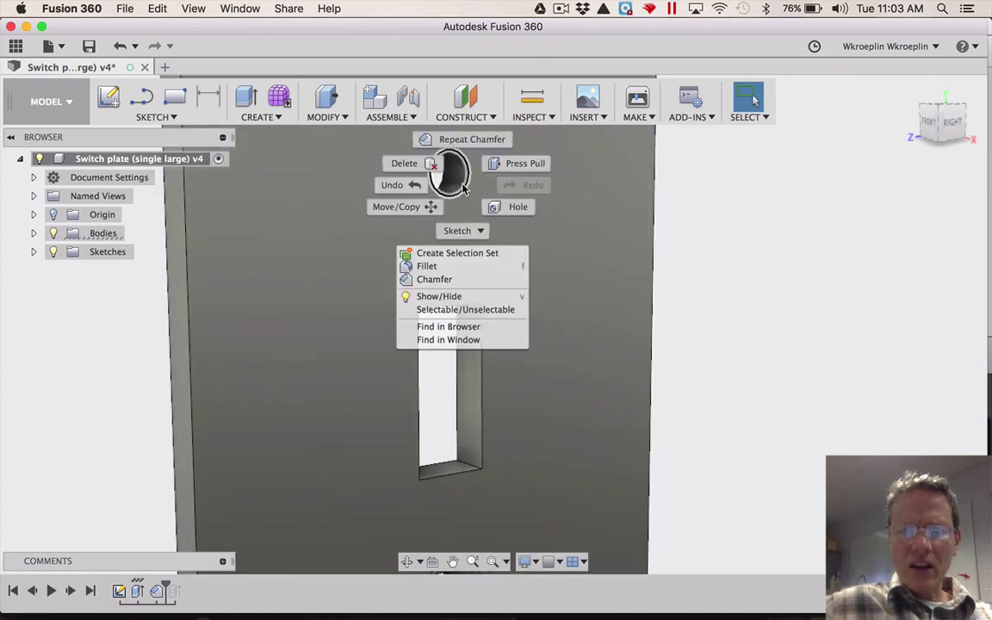
{"action": "left_click", "coordinate": [433, 279]}
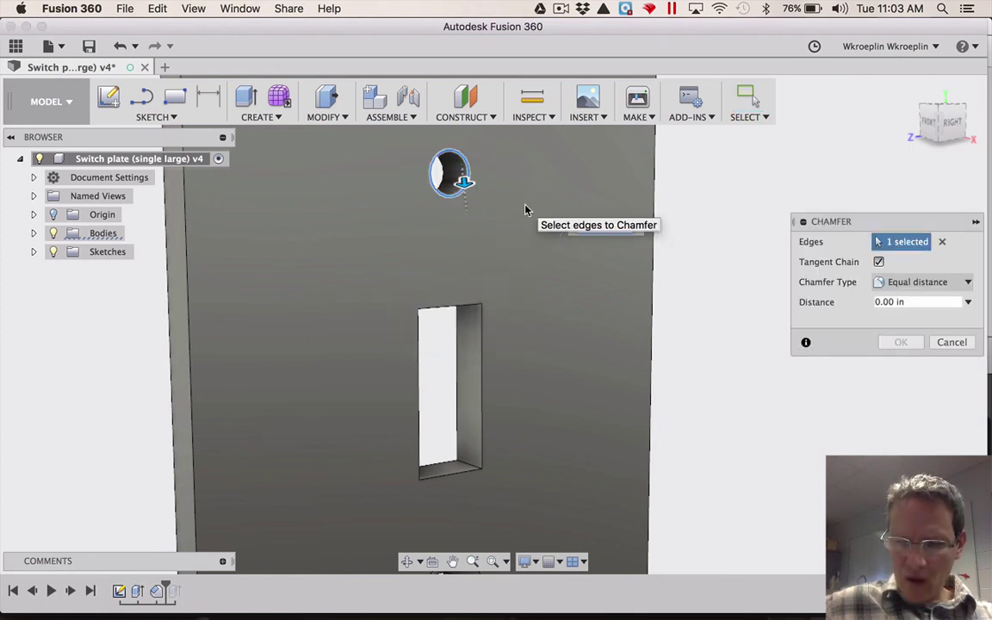
{"action": "type", "text": "0.1"}
{"action": "key", "text": "Return"}
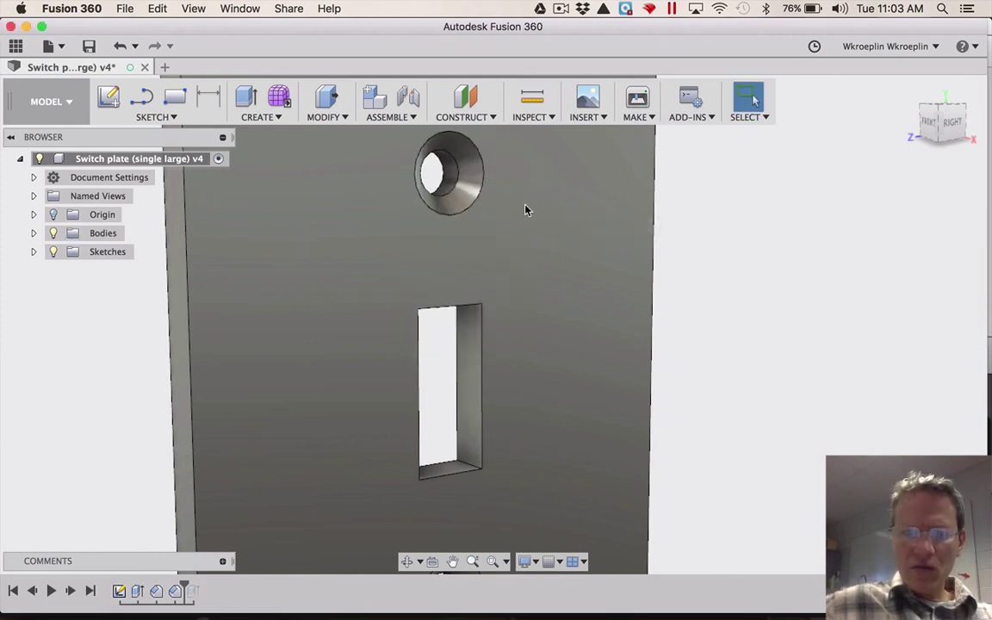
{"action": "scroll", "coordinate": [567, 209], "scroll_direction": "down", "scroll_amount": 5}
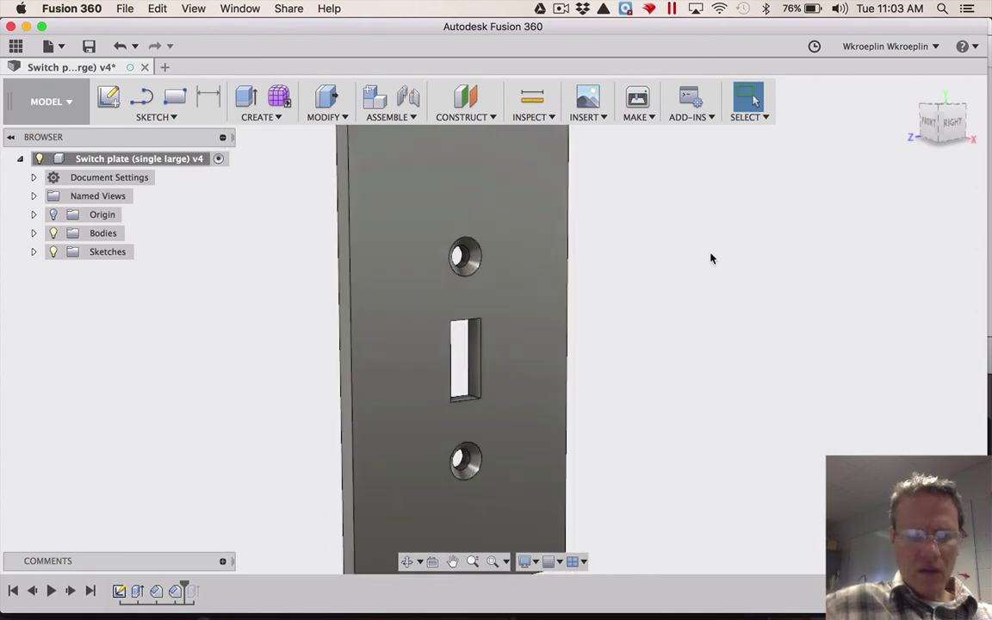
{"action": "key", "text": "F6"}
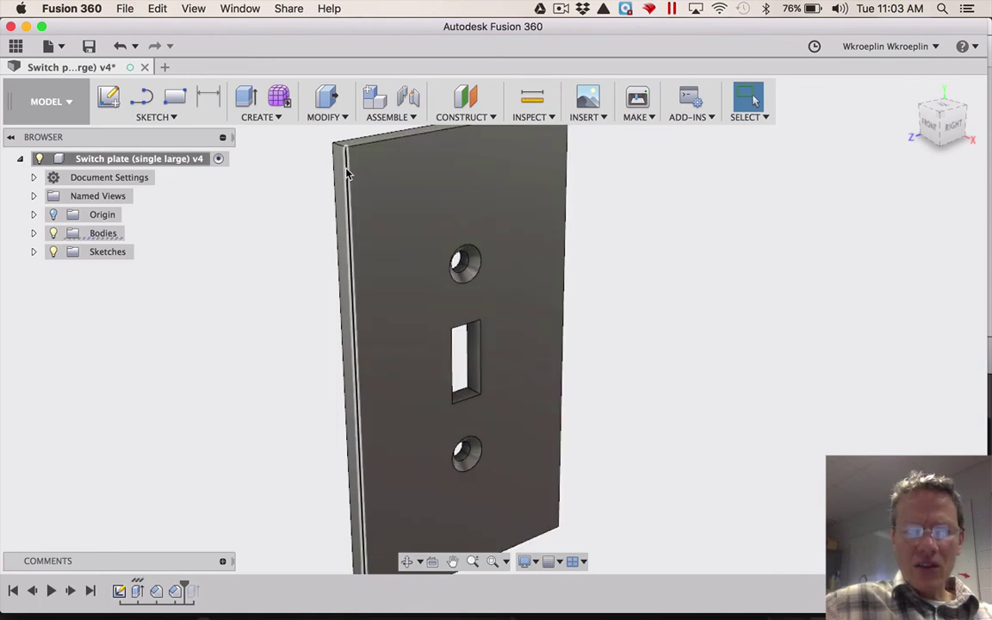
- Select the plate's outer front edges and fillet them with a 0.1 in radius
{"action": "left_click", "coordinate": [346, 174]}
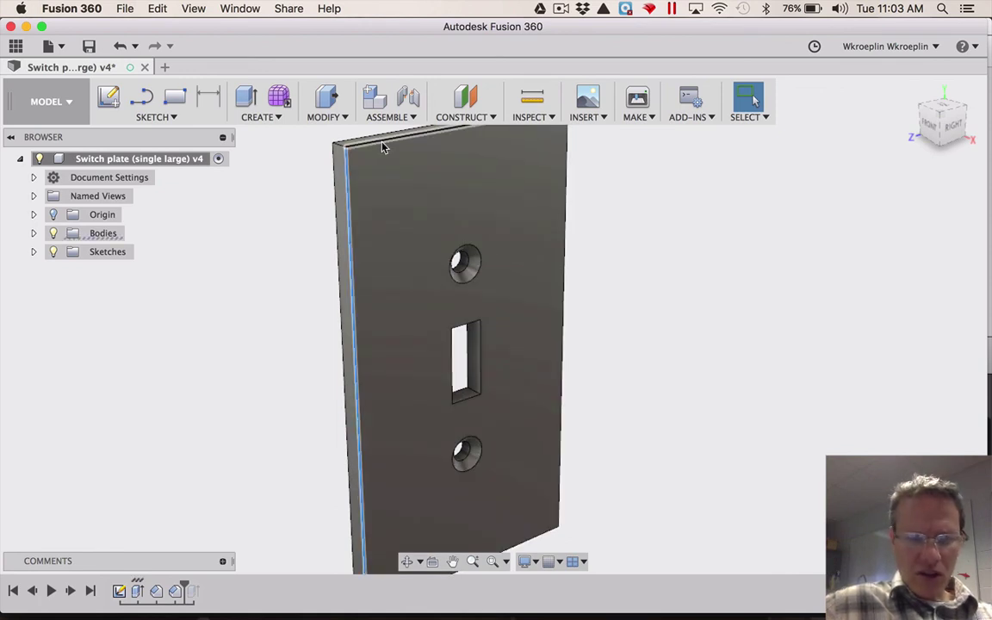
{"action": "left_click", "coordinate": [383, 143]}
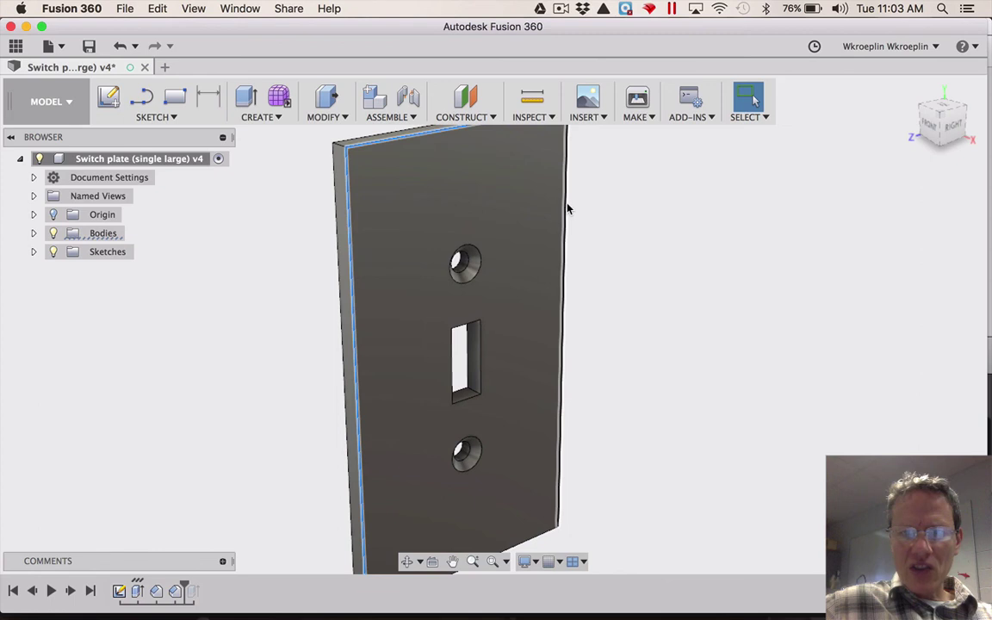
{"action": "left_click", "coordinate": [567, 210]}
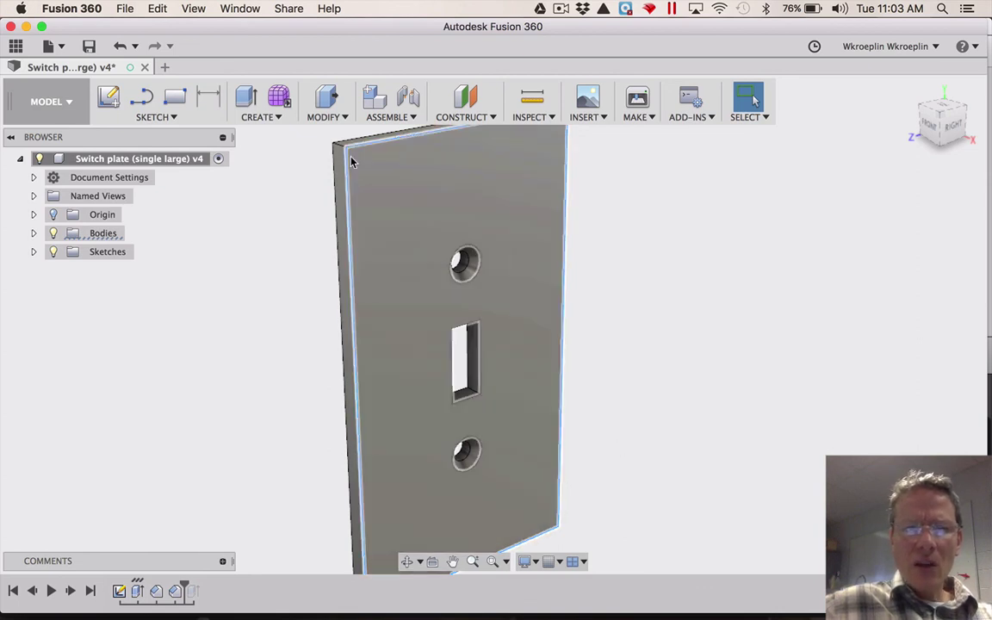
{"action": "right_click", "coordinate": [349, 188]}
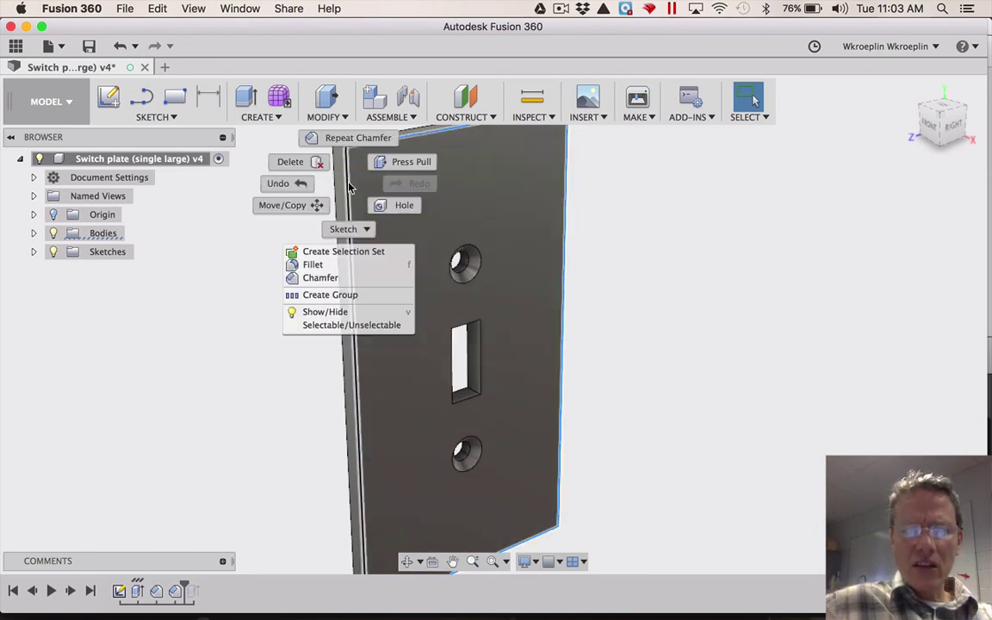
{"action": "left_click", "coordinate": [301, 266]}
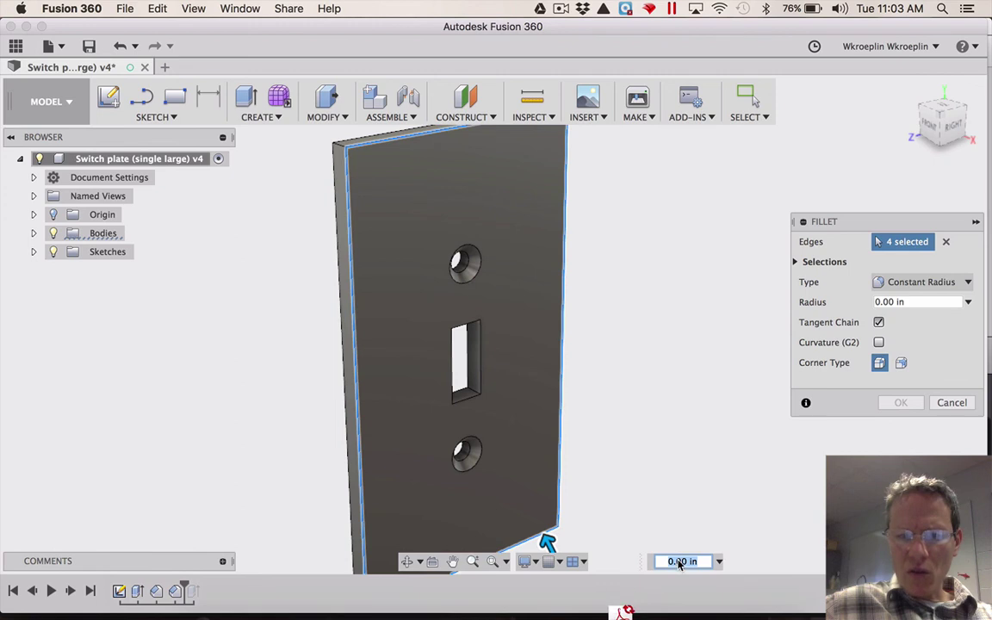
{"action": "key", "text": "BackSpace"}
{"action": "type", "text": ".1"}
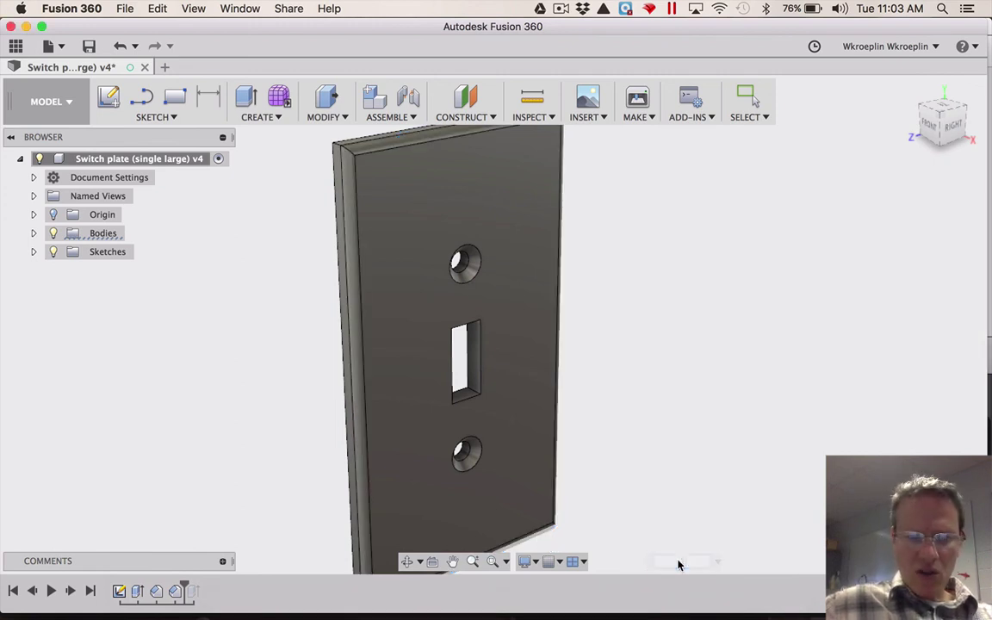
{"action": "key", "text": "Return"}
{"action": "scroll", "coordinate": [682, 464], "scroll_direction": "left", "scroll_amount": 5, "text": "shift"}
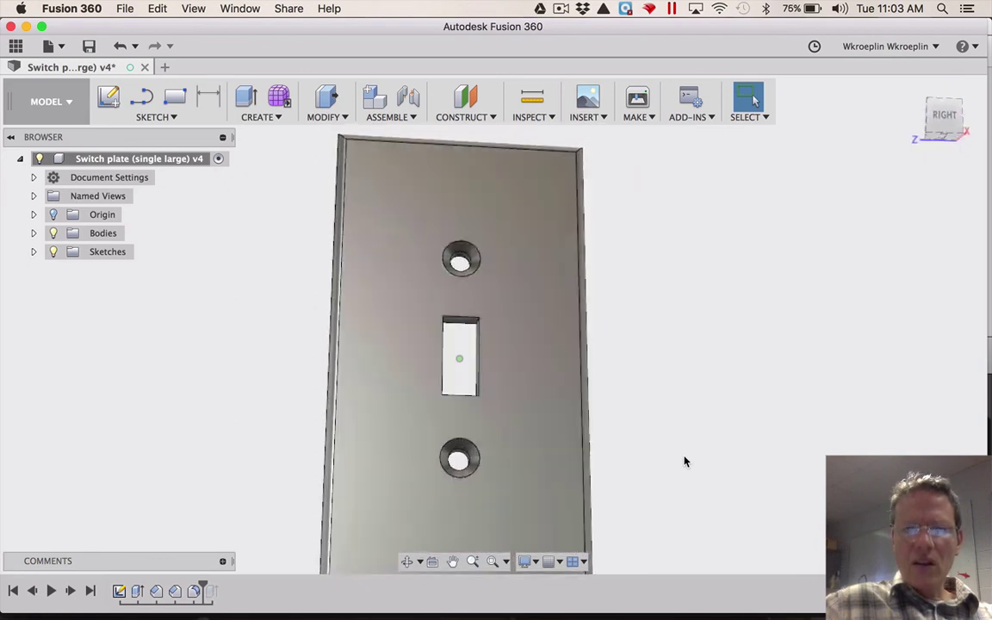
{"action": "scroll", "coordinate": [654, 431], "scroll_direction": "right", "scroll_amount": 5, "text": "shift"}
{"action": "scroll", "coordinate": [596, 365], "scroll_direction": "down", "scroll_amount": 3}
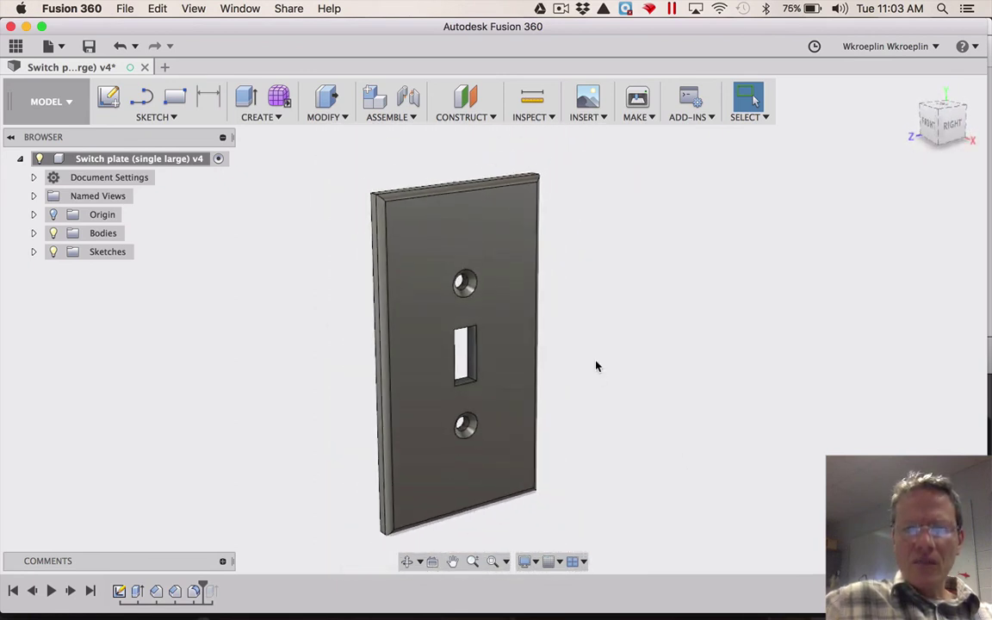
{"action": "scroll", "coordinate": [596, 365], "scroll_direction": "left", "scroll_amount": 5, "text": "shift"}
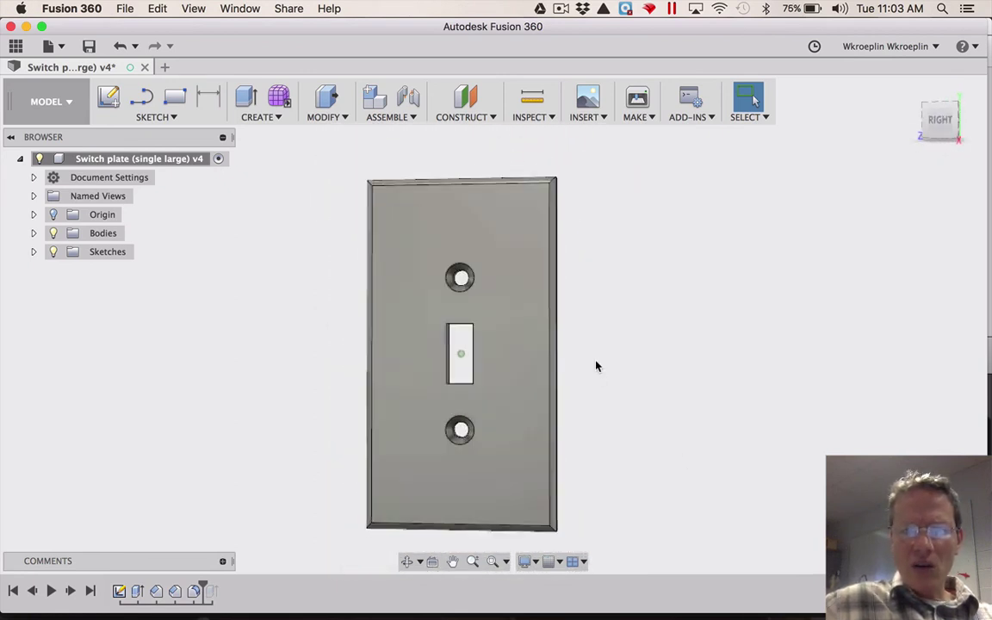